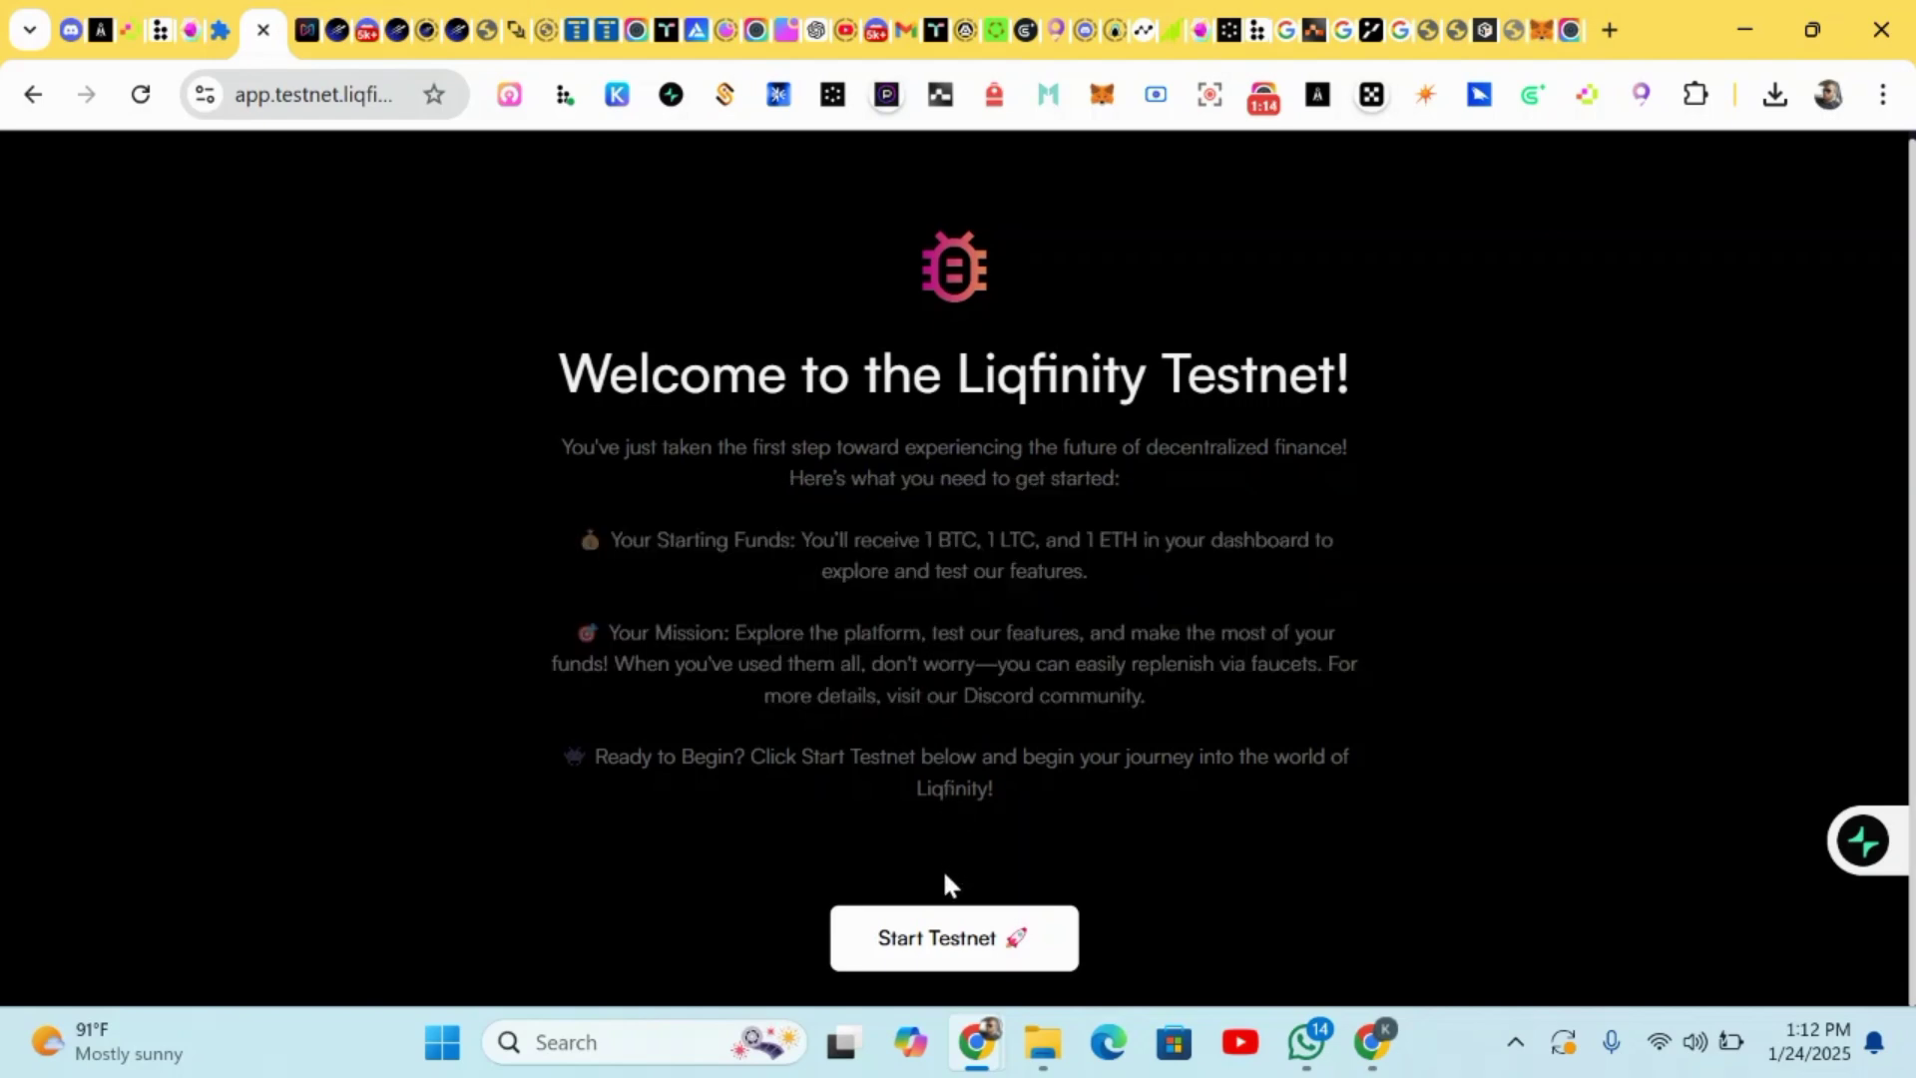
# - Start the testnet and reach the Borrow page's collateral list, with 52,607.01 USDT credit against BTC
pyautogui.click(945, 938)
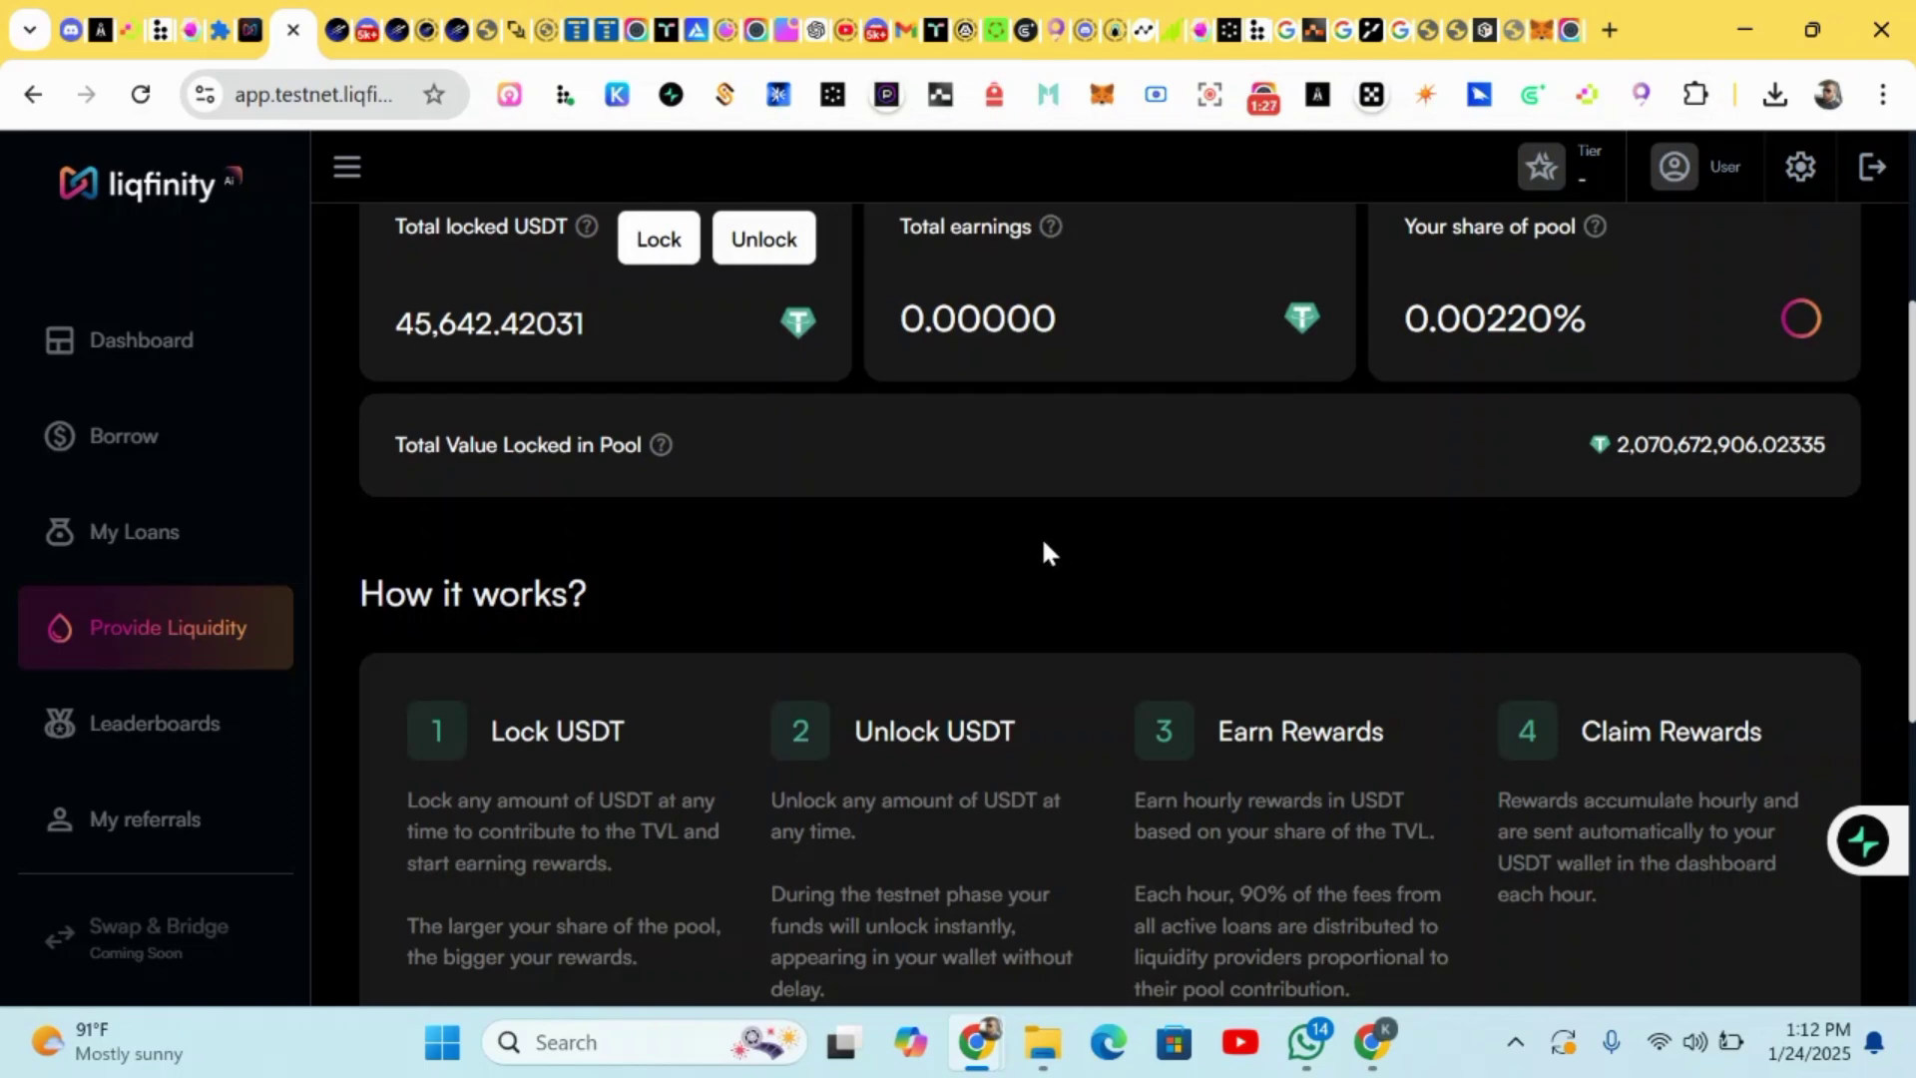
pyautogui.scroll(4, 1043, 551)
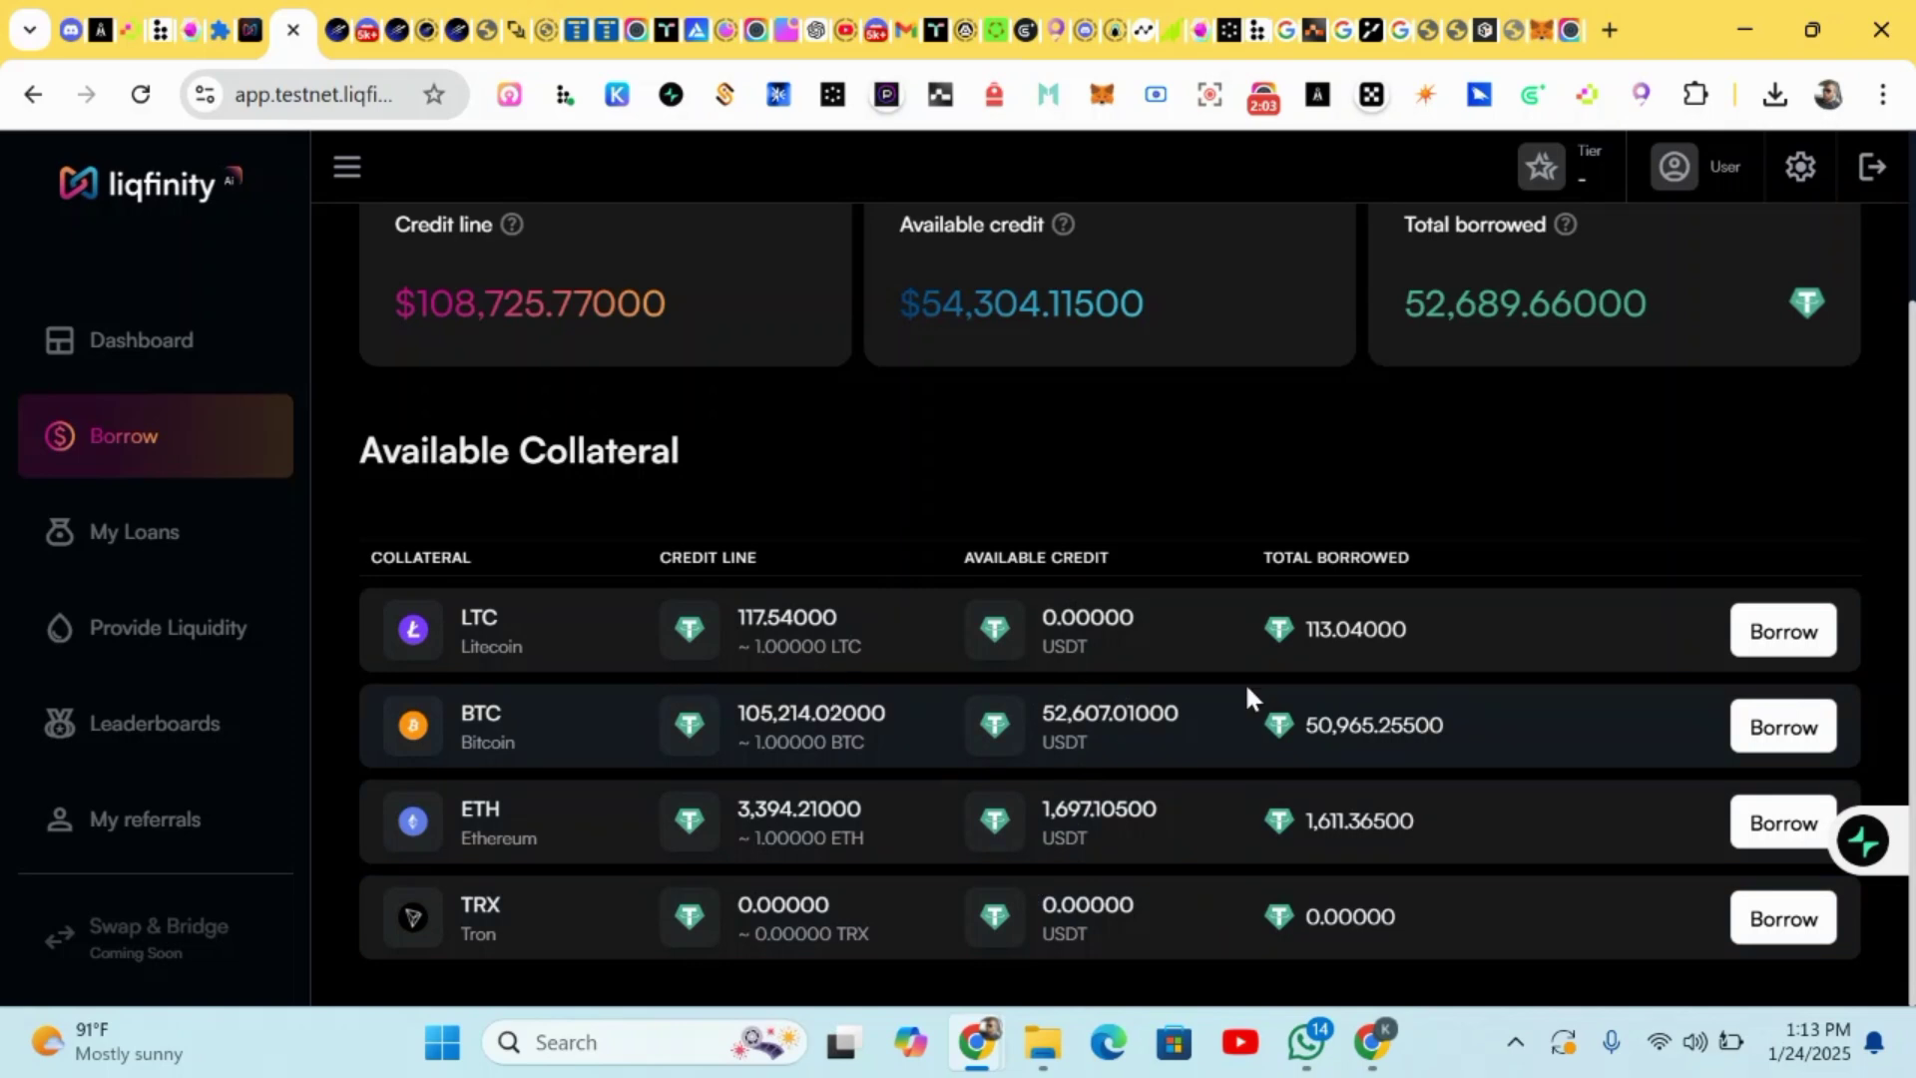
# - Borrow 50% of the BTC credit, a 26,303.505 USDT loan against 0.25 BTC, and confirm it
pyautogui.click(1756, 734)
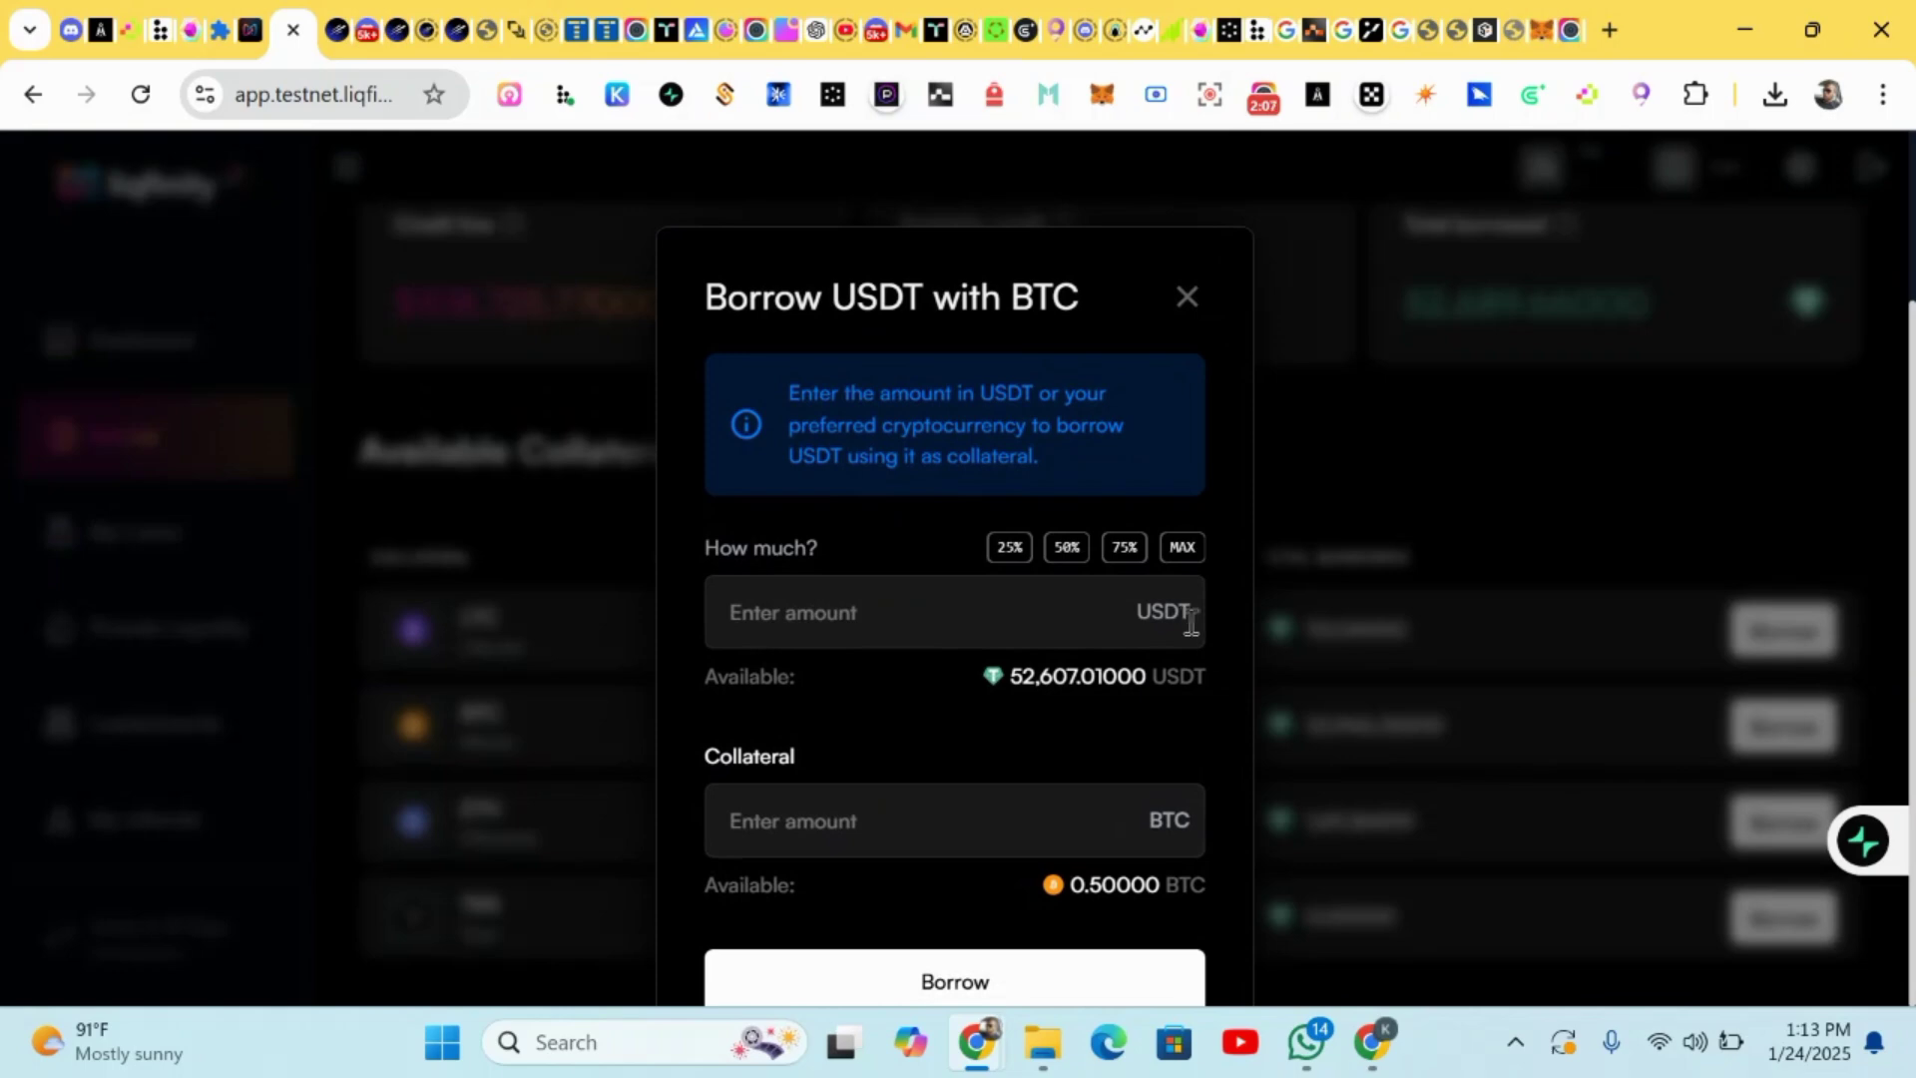
pyautogui.click(1067, 547)
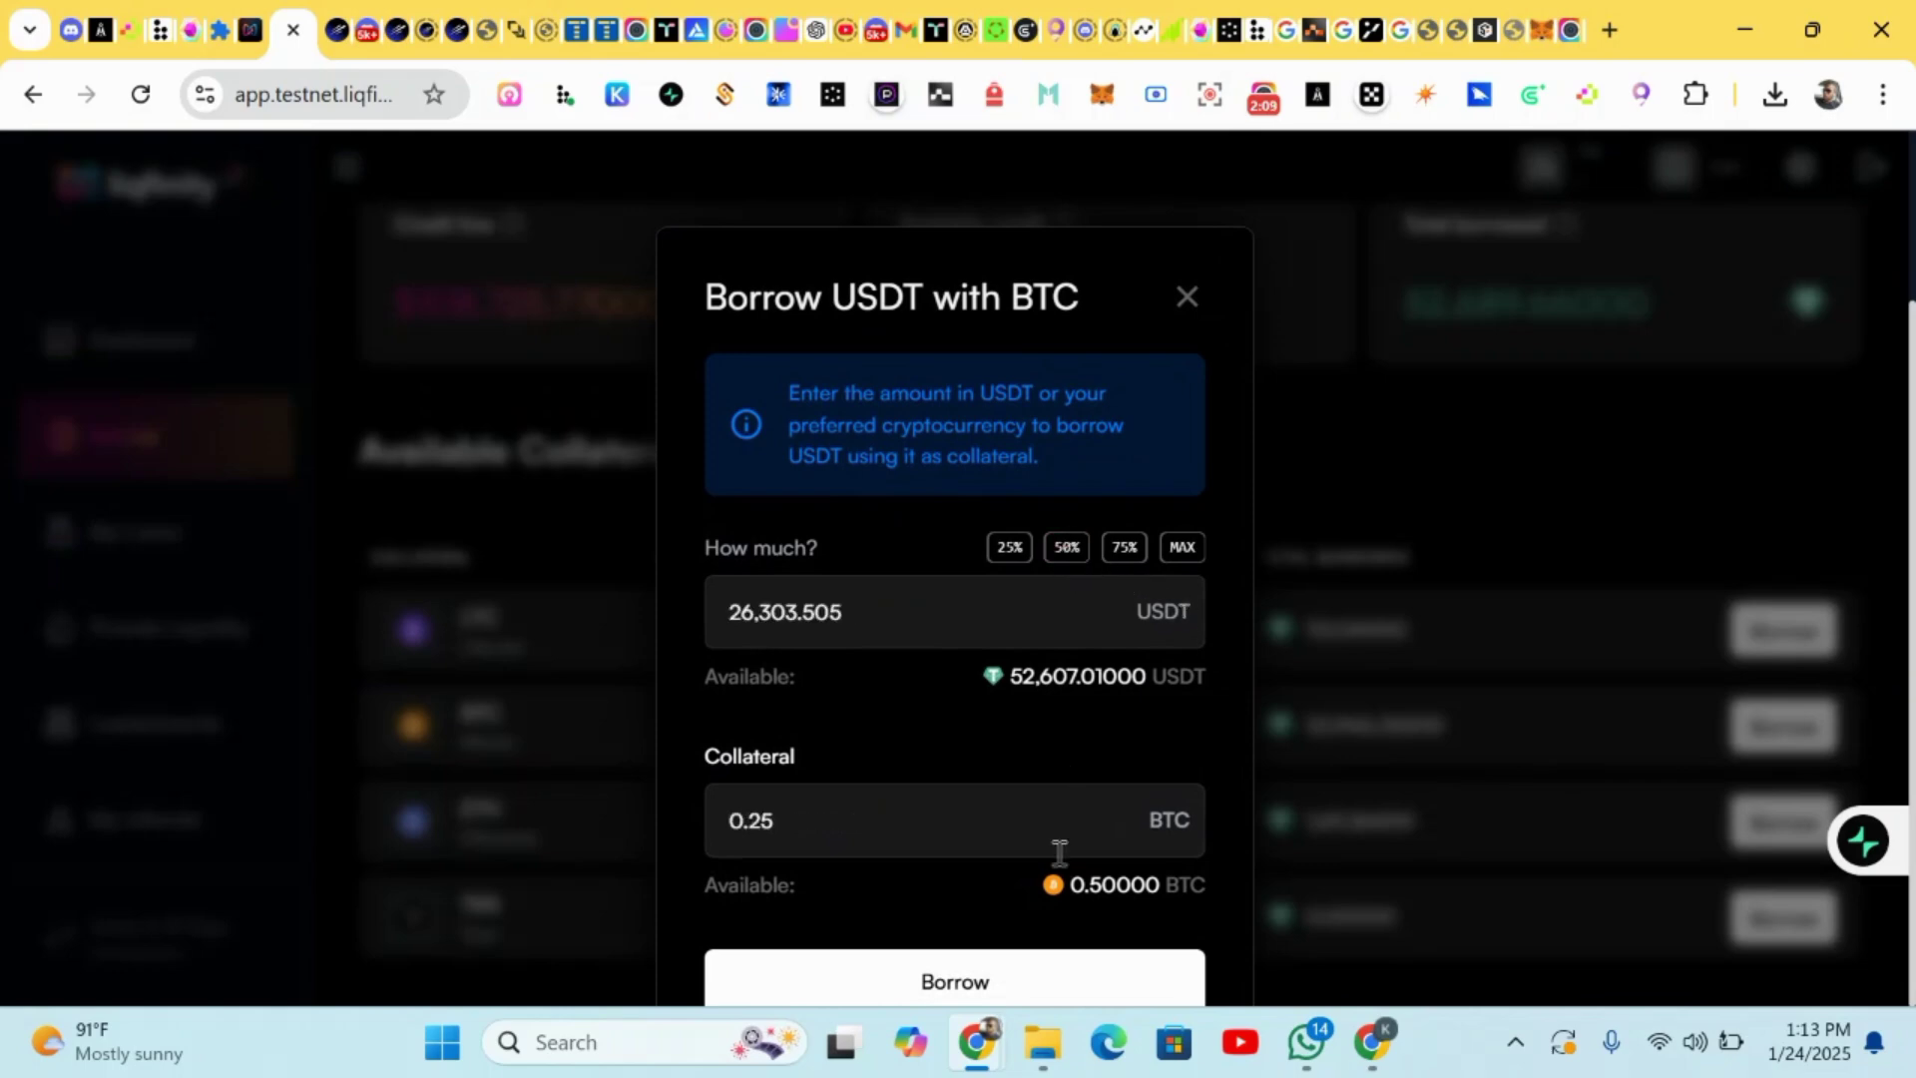
pyautogui.click(1009, 973)
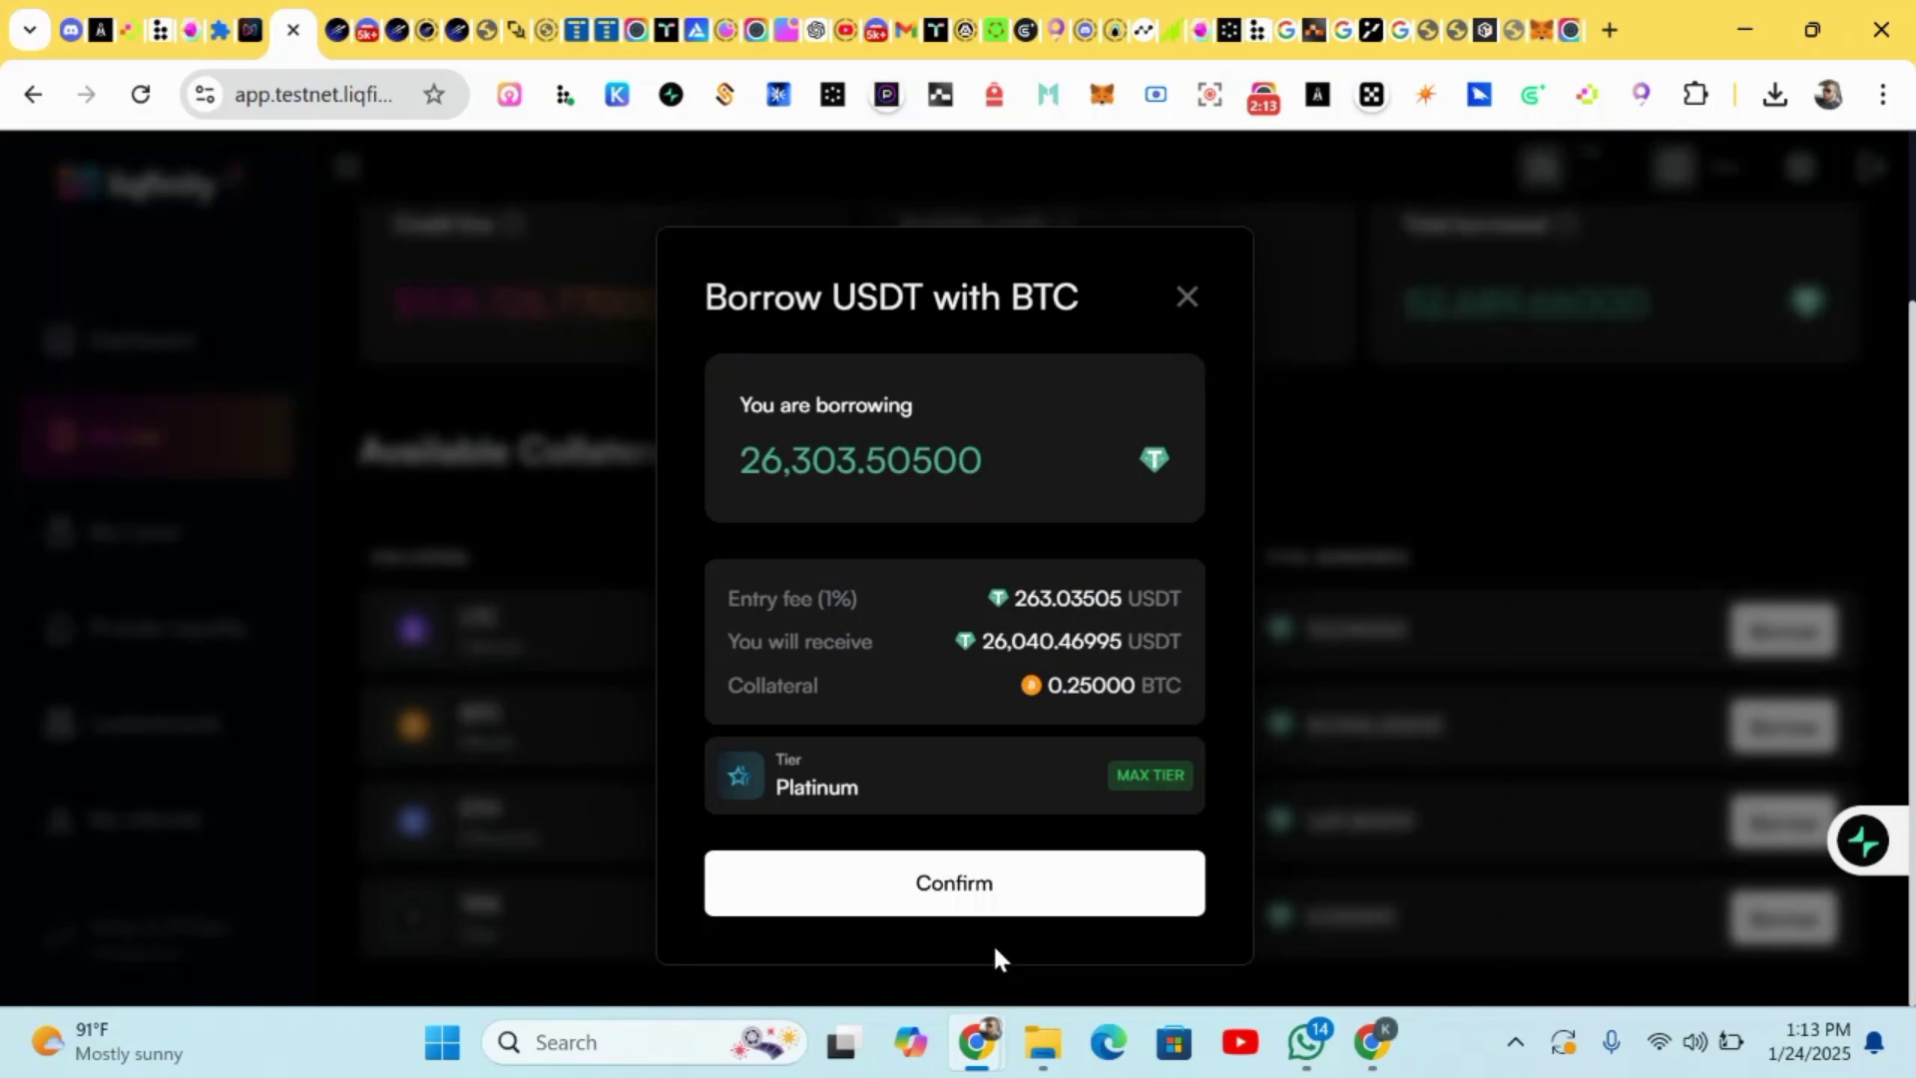
pyautogui.click(981, 898)
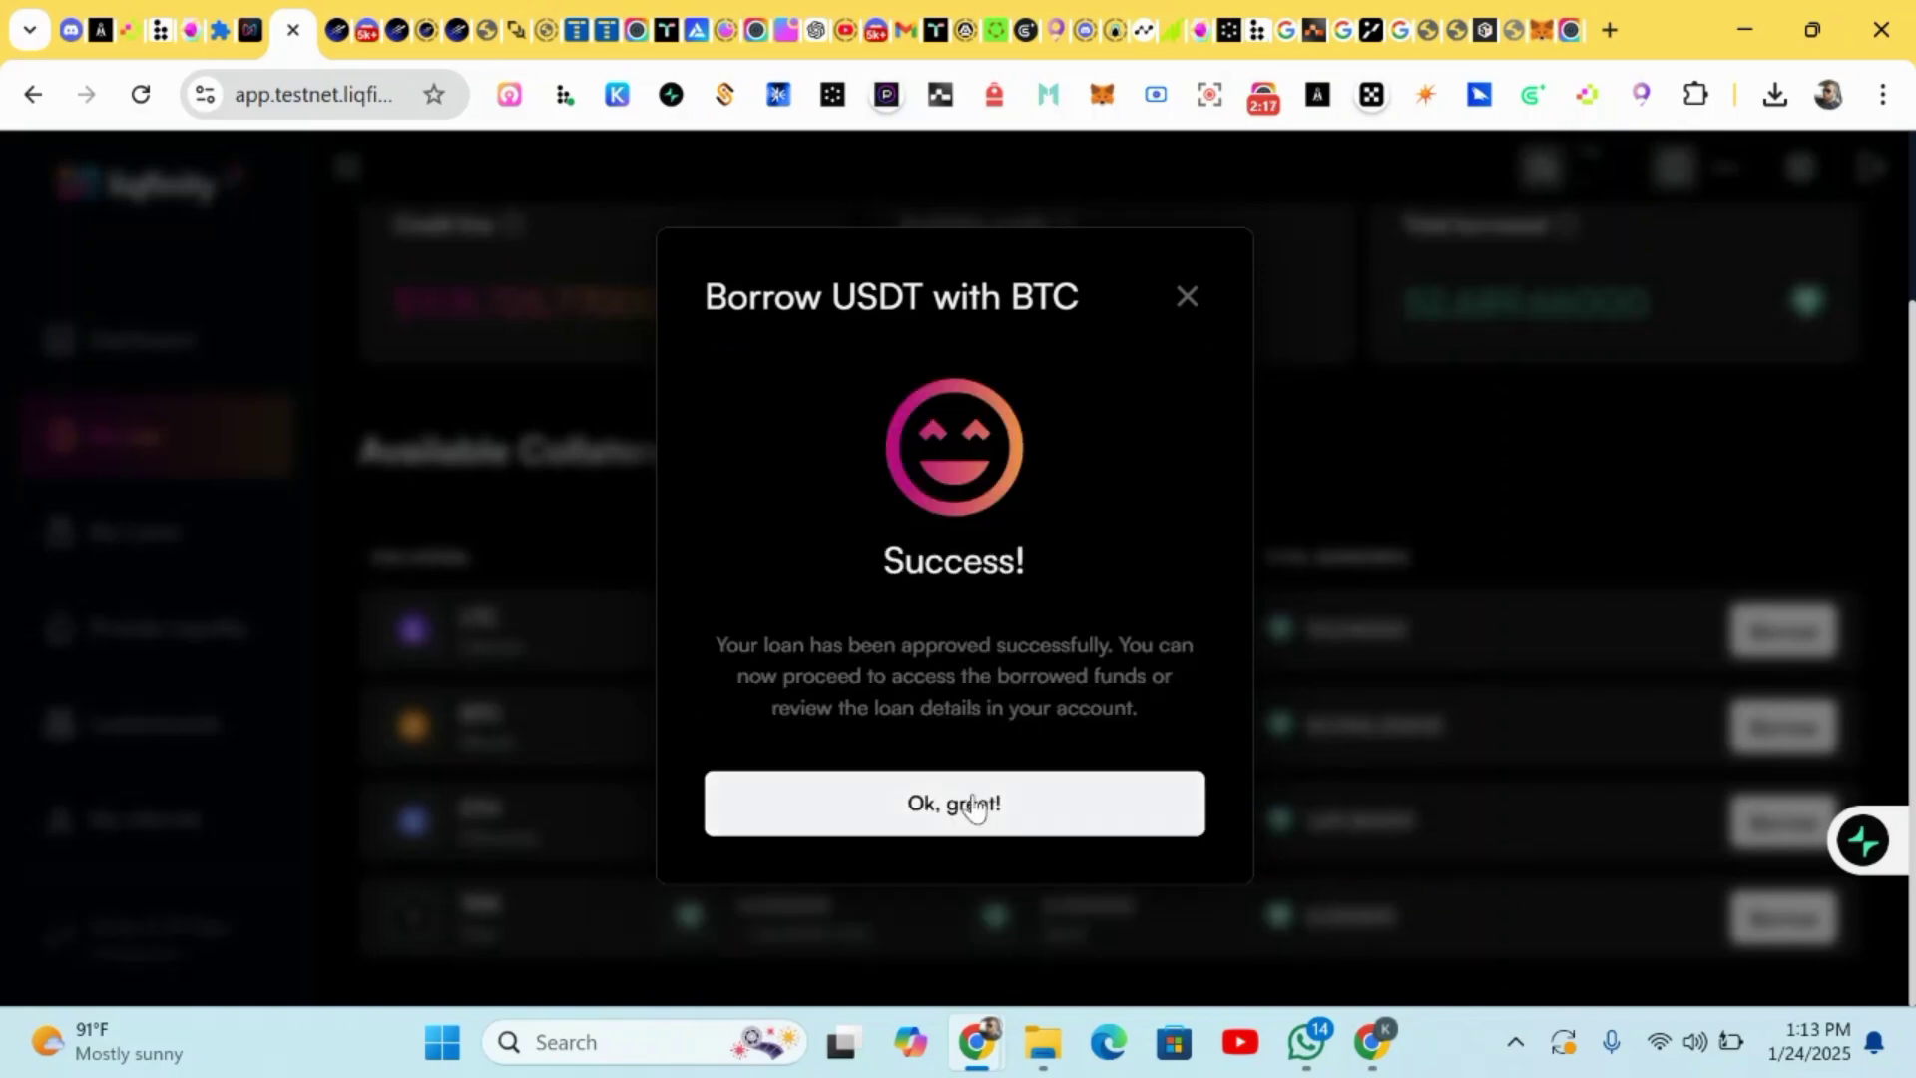
pyautogui.click(974, 806)
# - Check the new loan in My Loans, then confirm BTC available credit dropped to 26,303.505 USDT on Borrow
pyautogui.scroll(-3, 1220, 751)
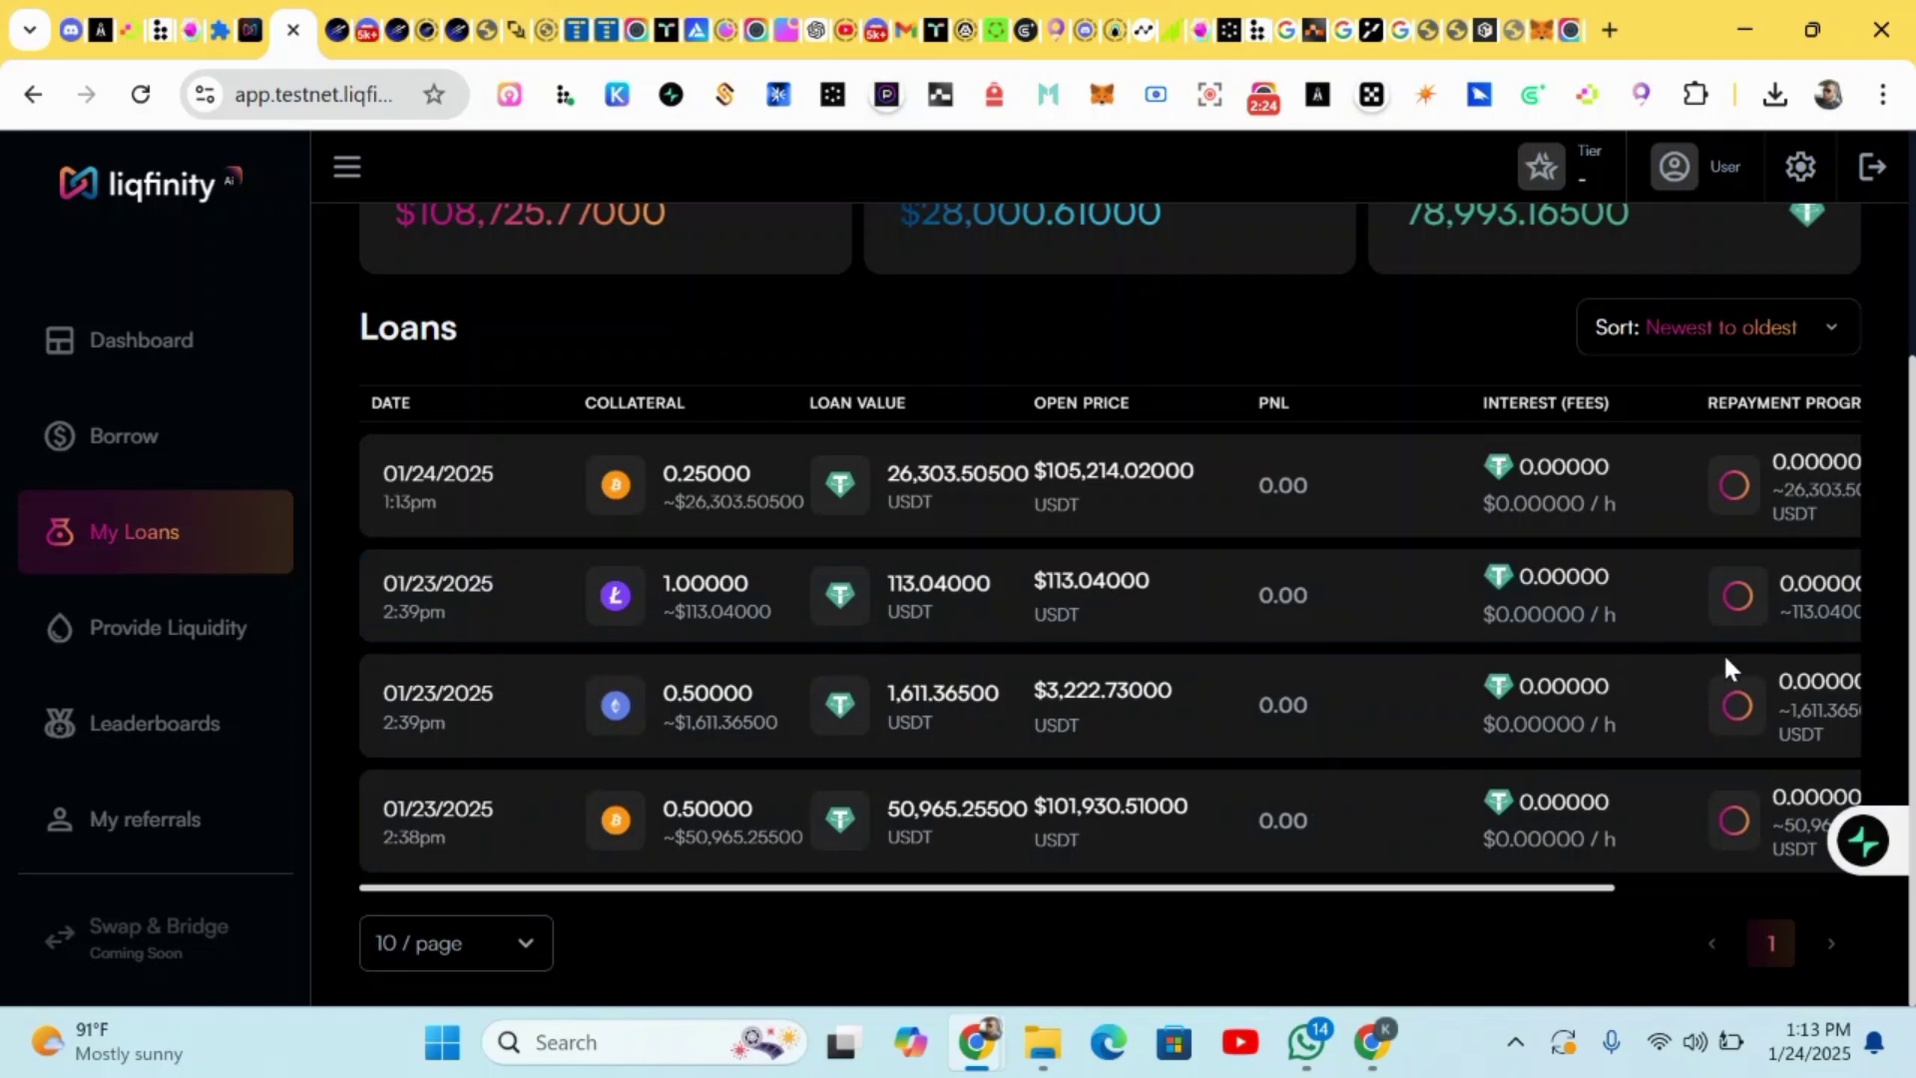
pyautogui.scroll(3, 1441, 556)
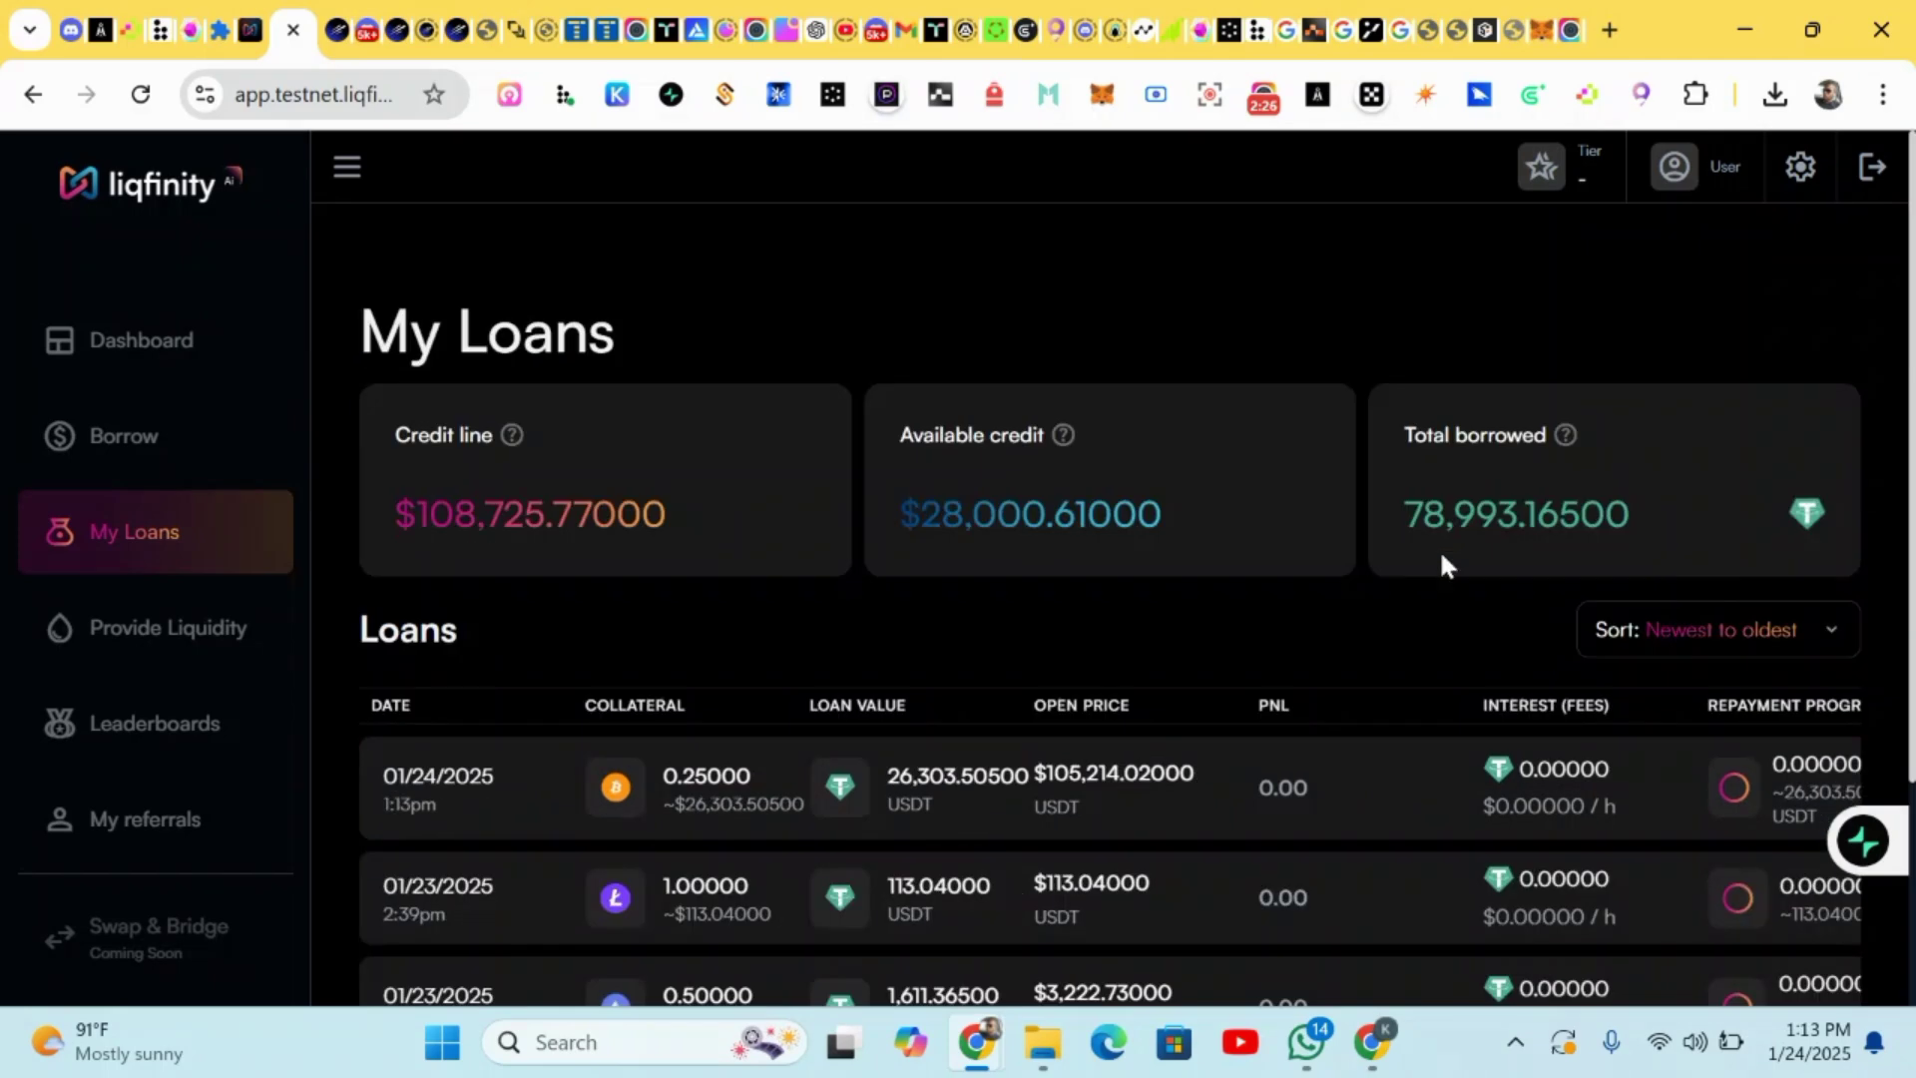
pyautogui.click(95, 449)
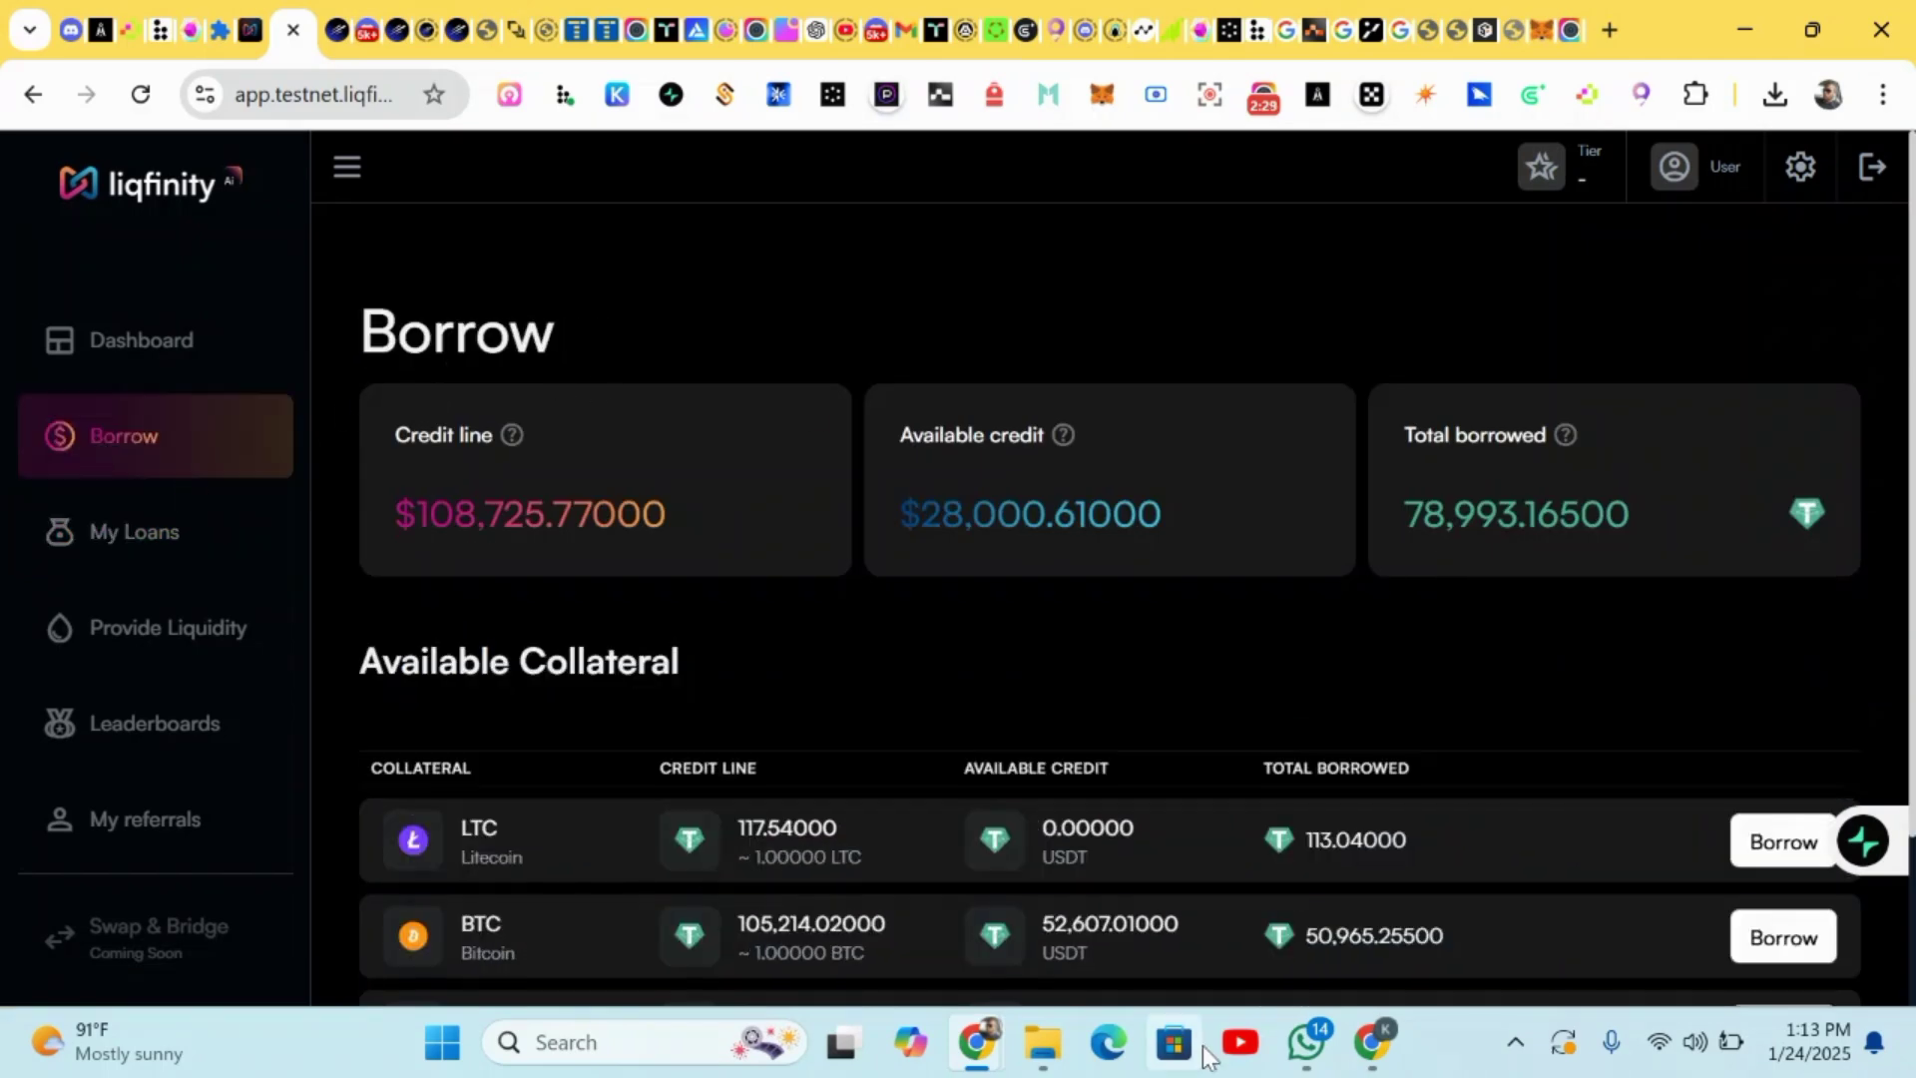
pyautogui.scroll(-2, 1081, 866)
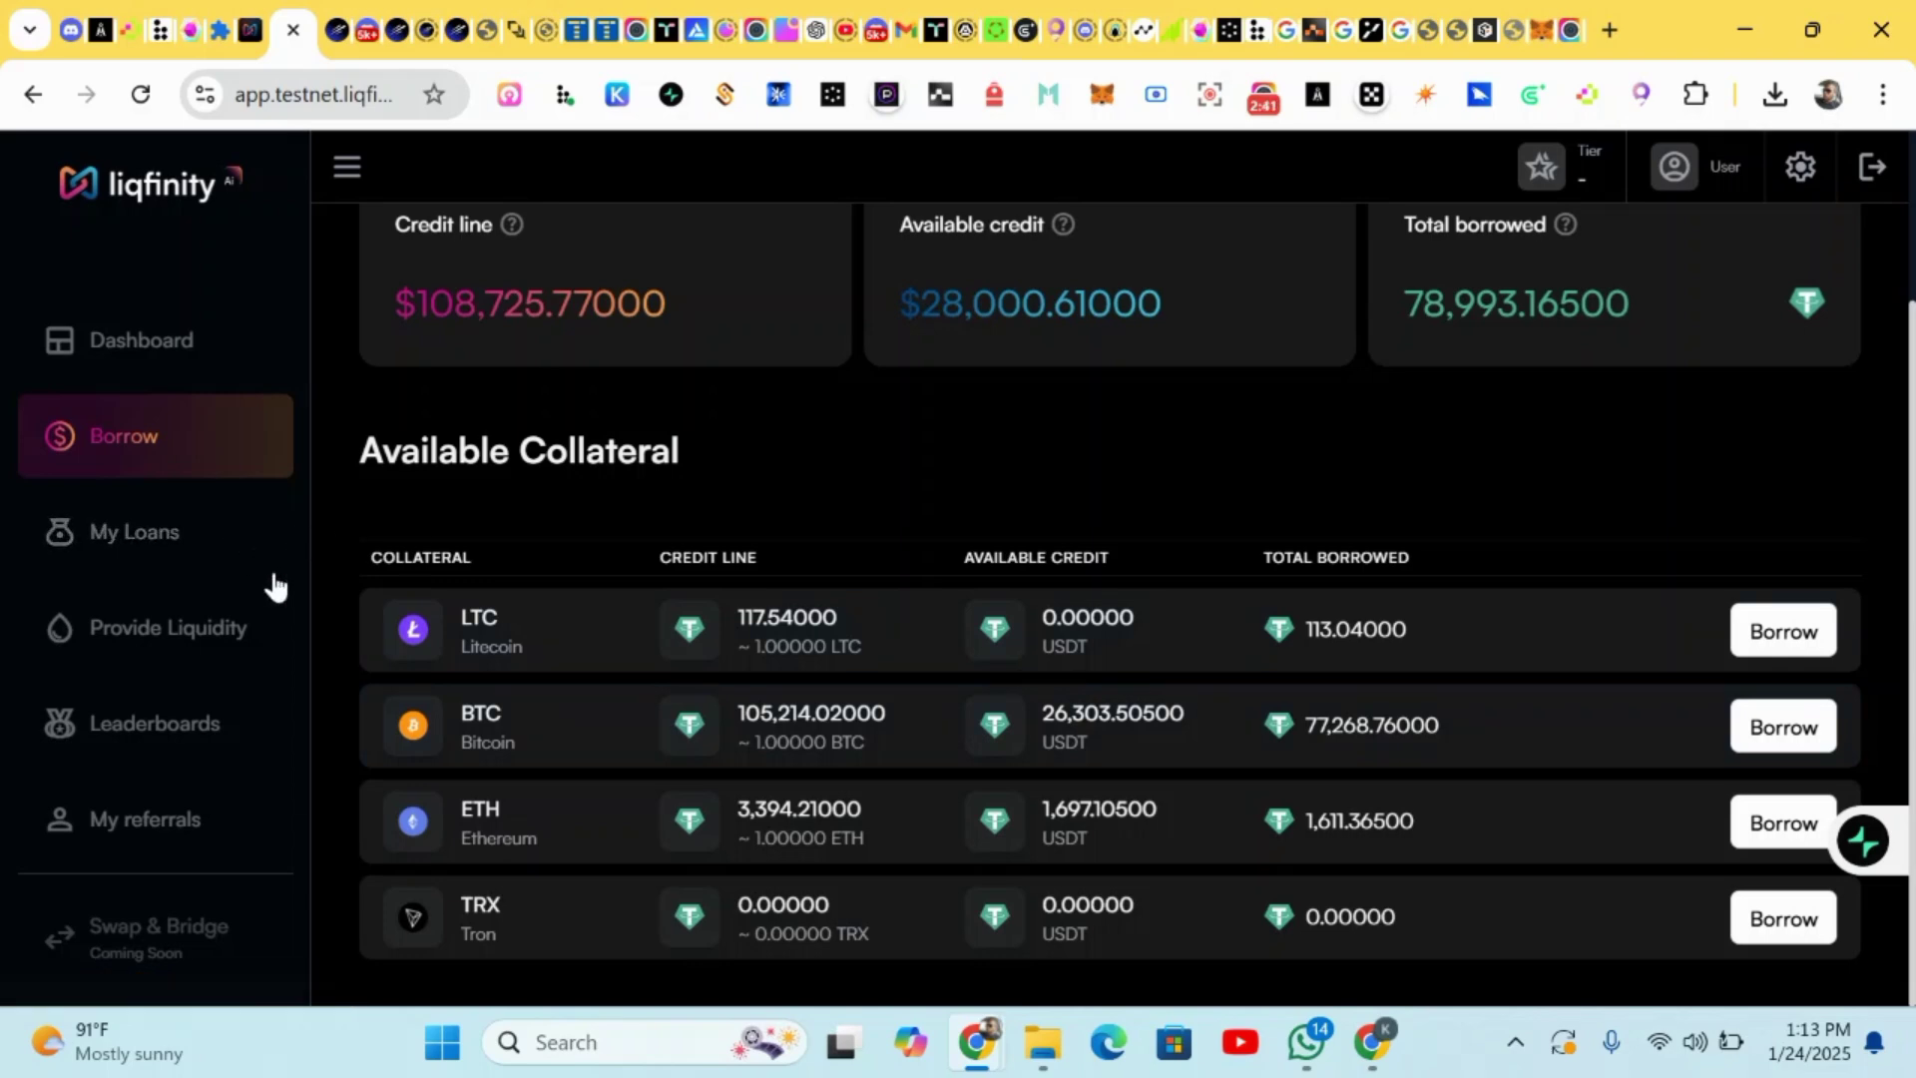
# - Lock 50% of the USDT balance (16,280.40652 USDT) as liquidity in the pool
pyautogui.click(237, 663)
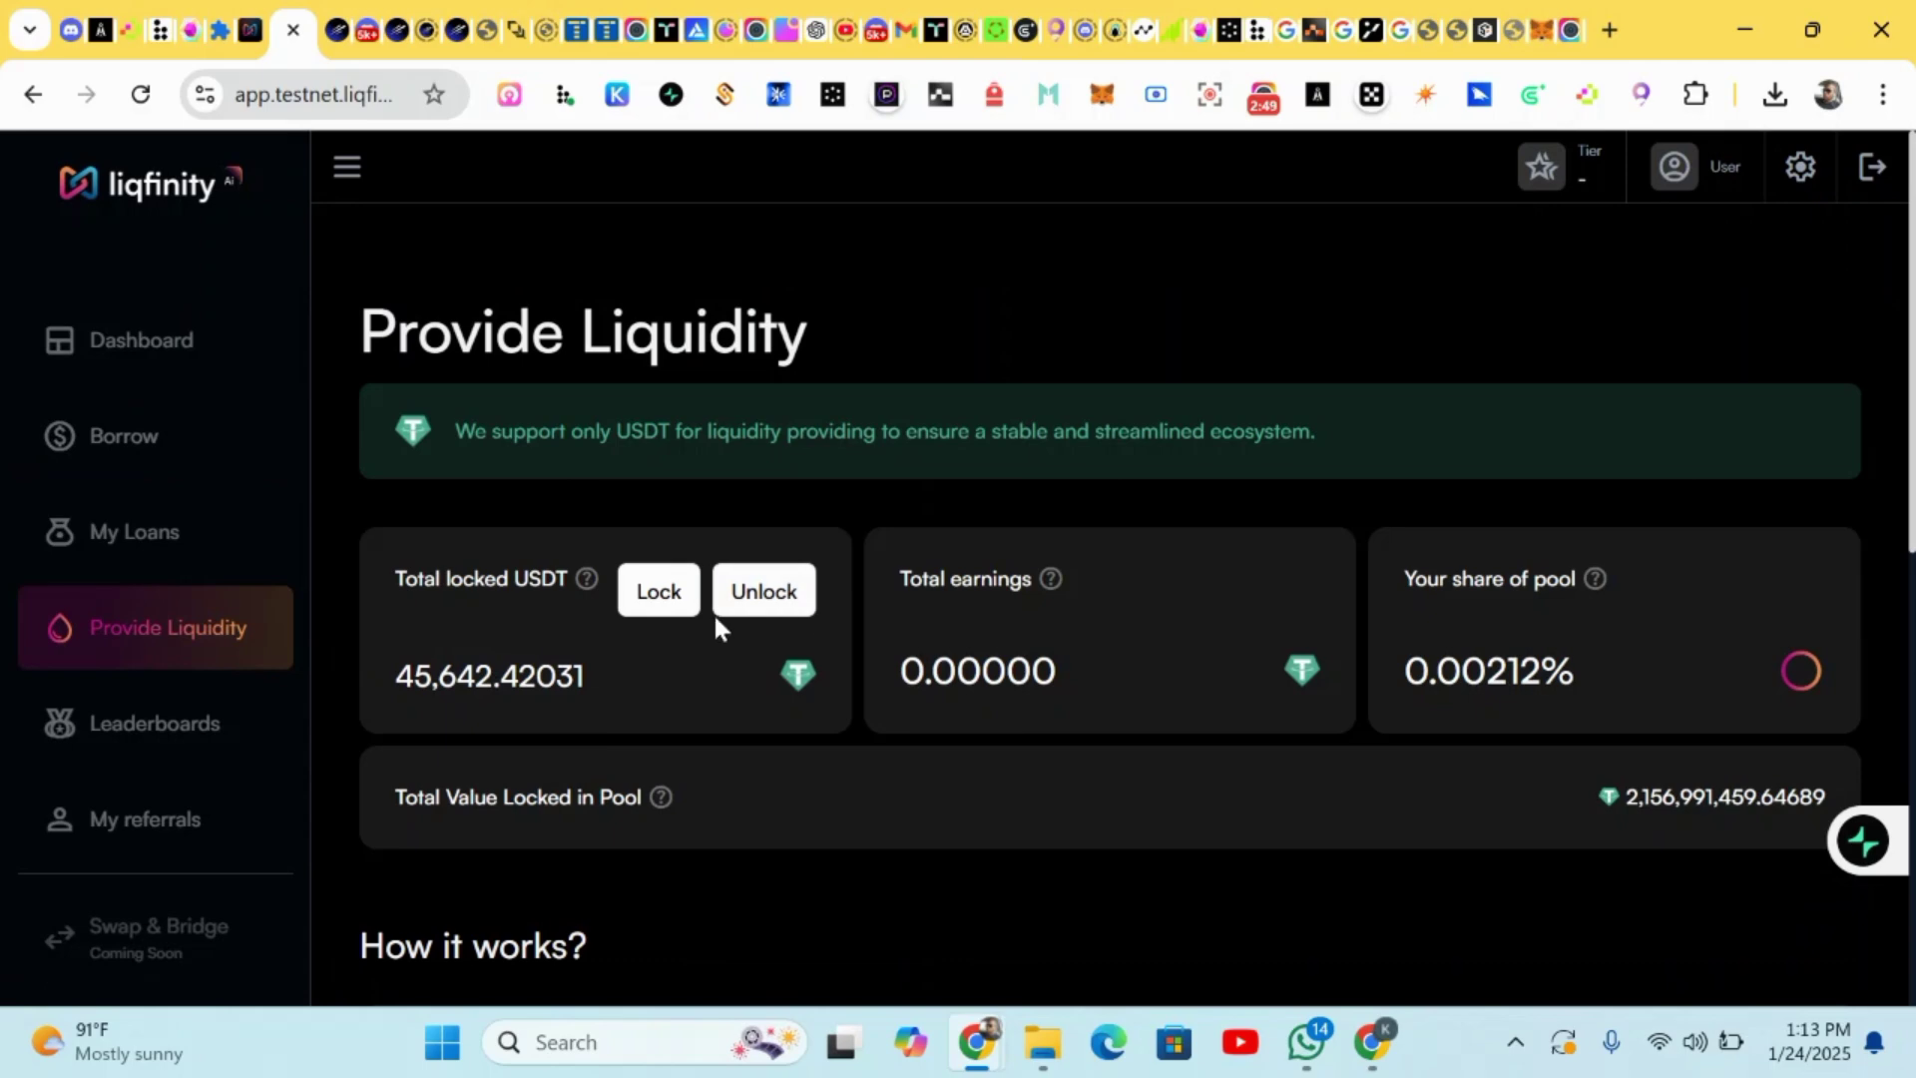
pyautogui.click(674, 599)
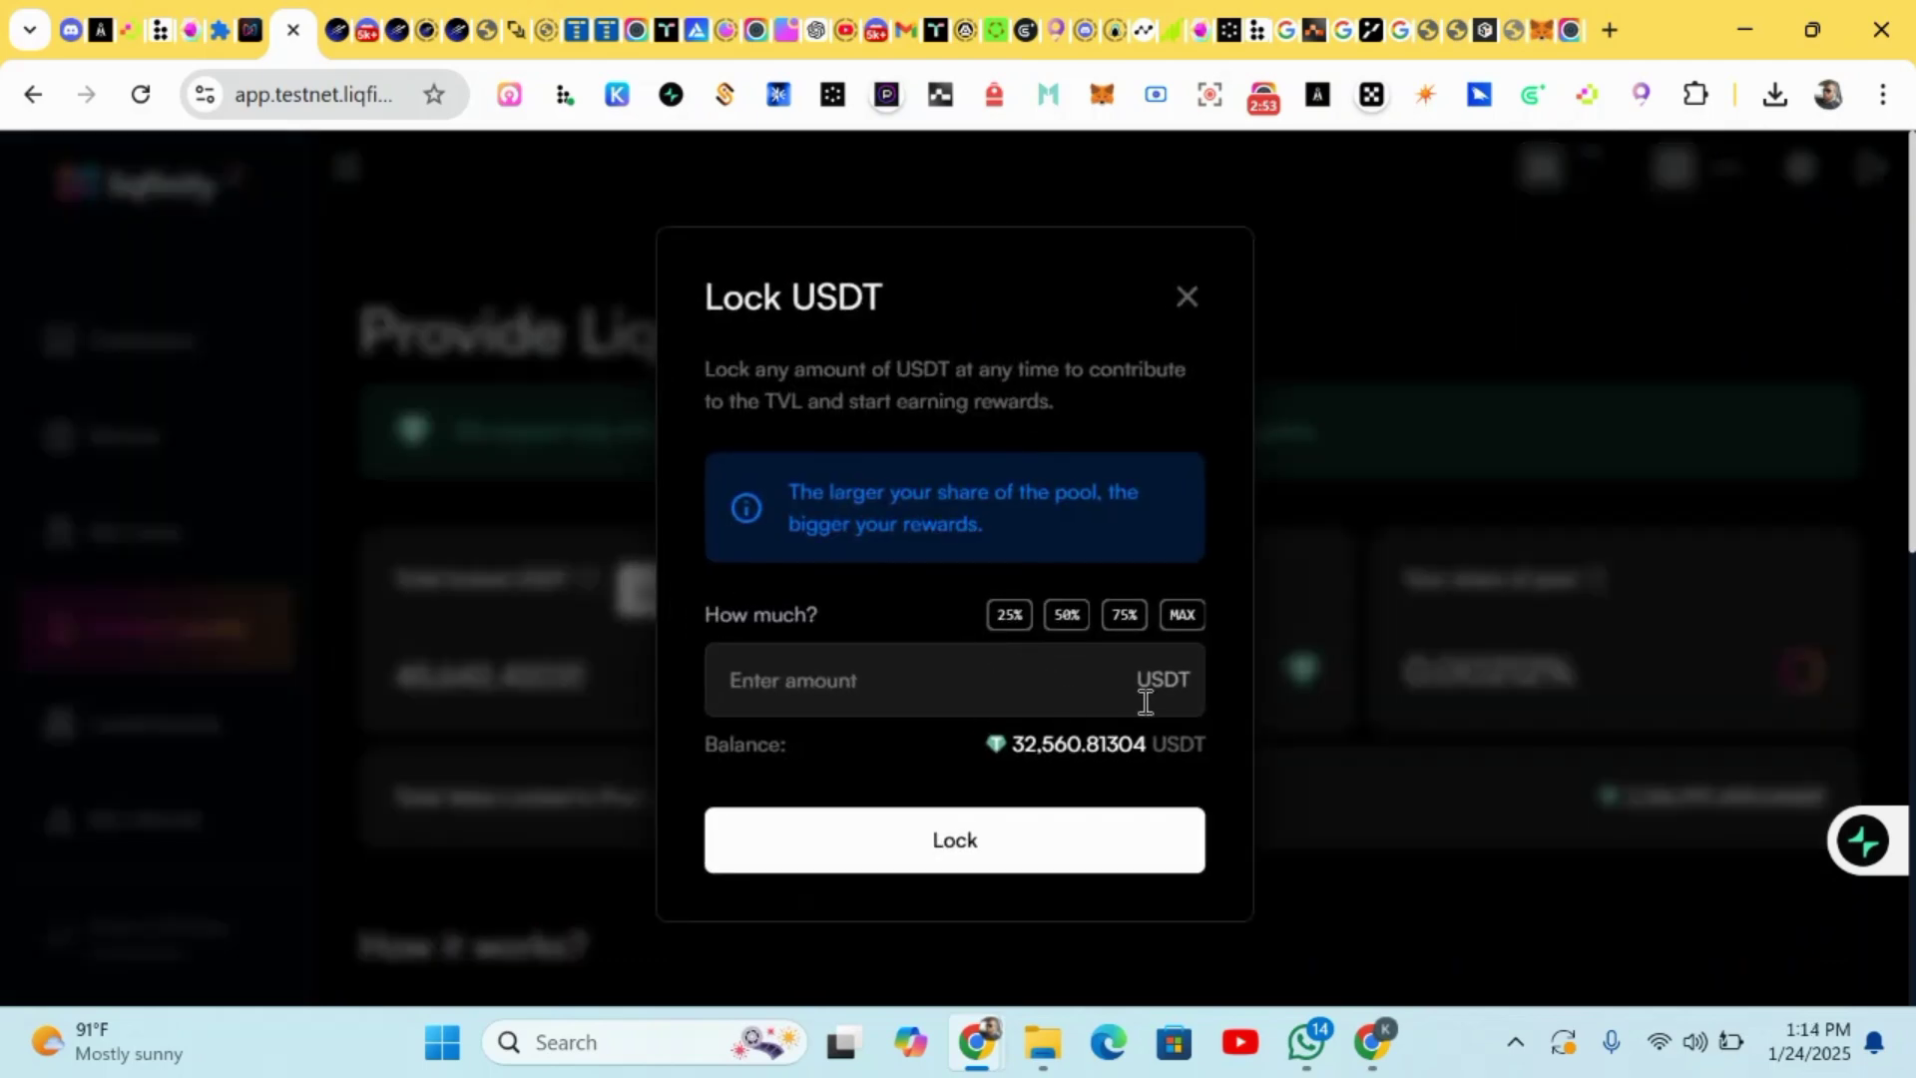
pyautogui.click(1066, 617)
pyautogui.click(1044, 859)
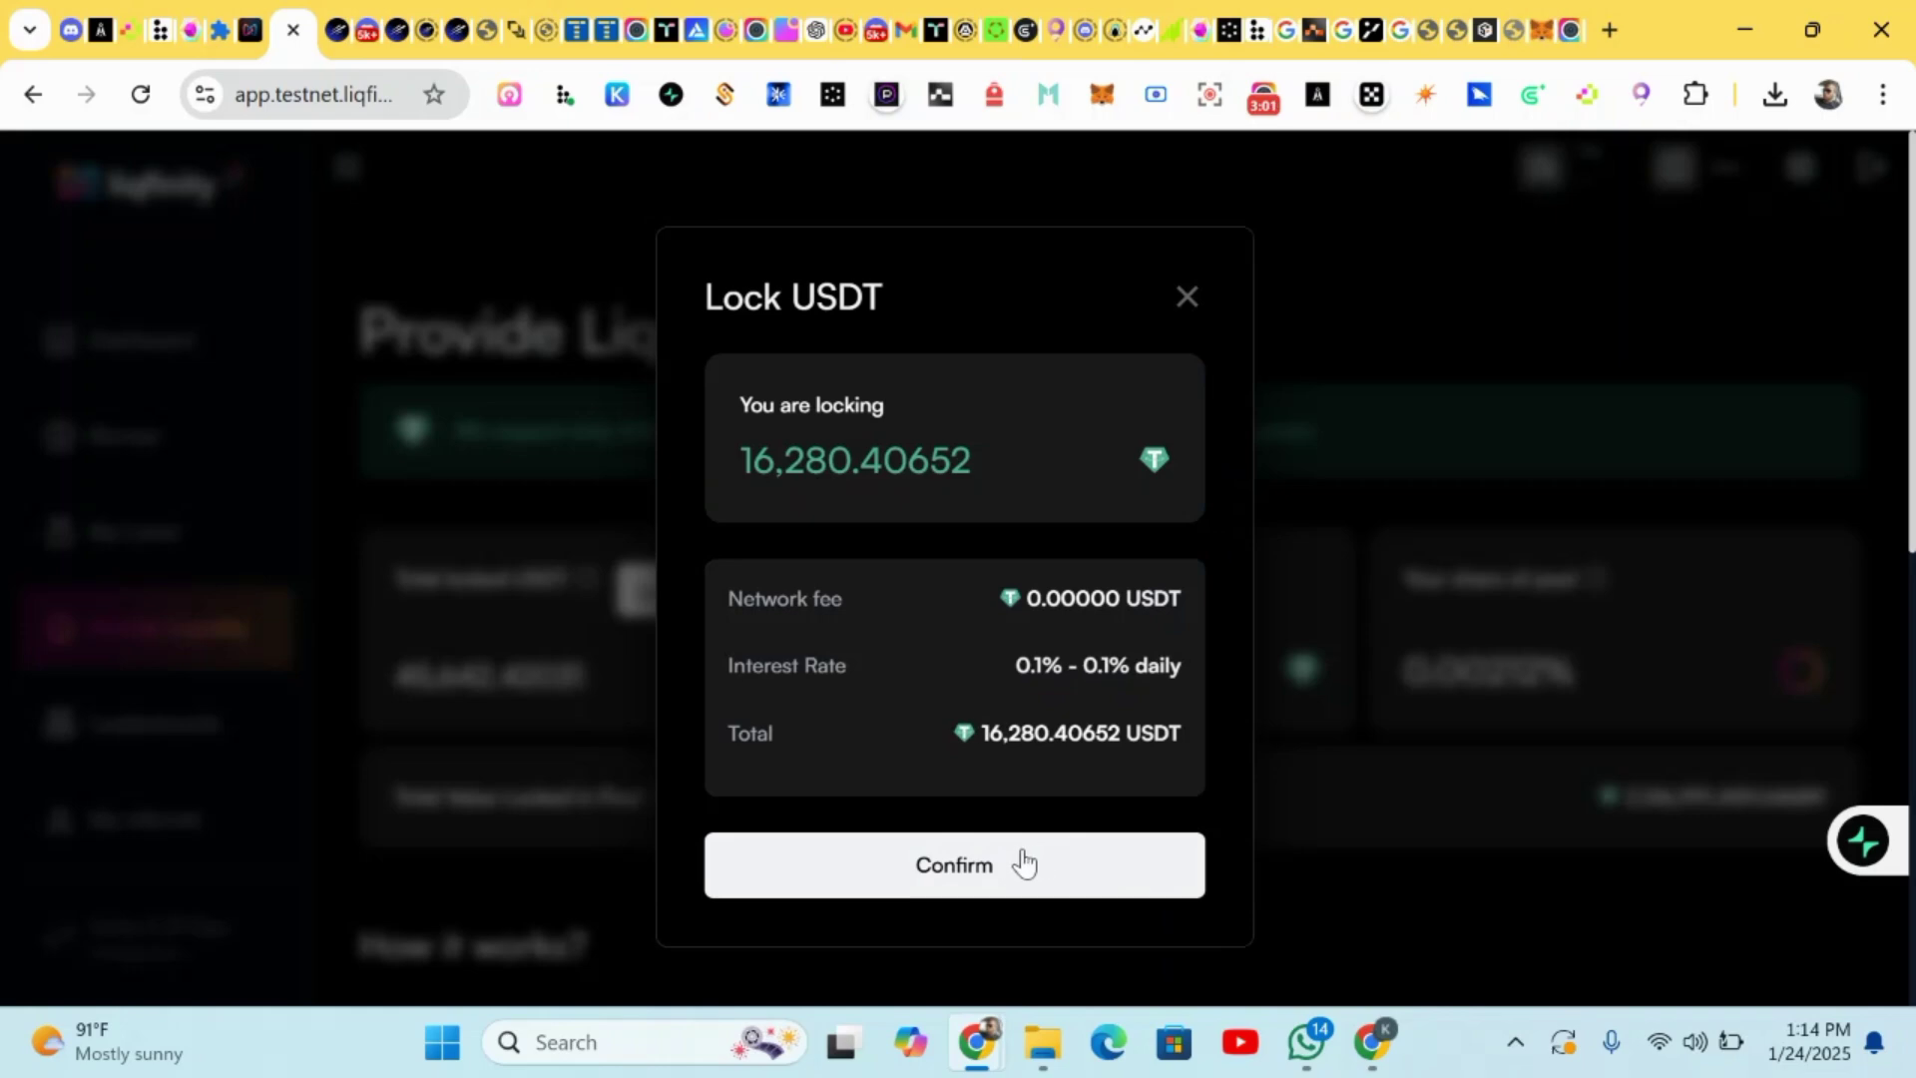
pyautogui.click(973, 862)
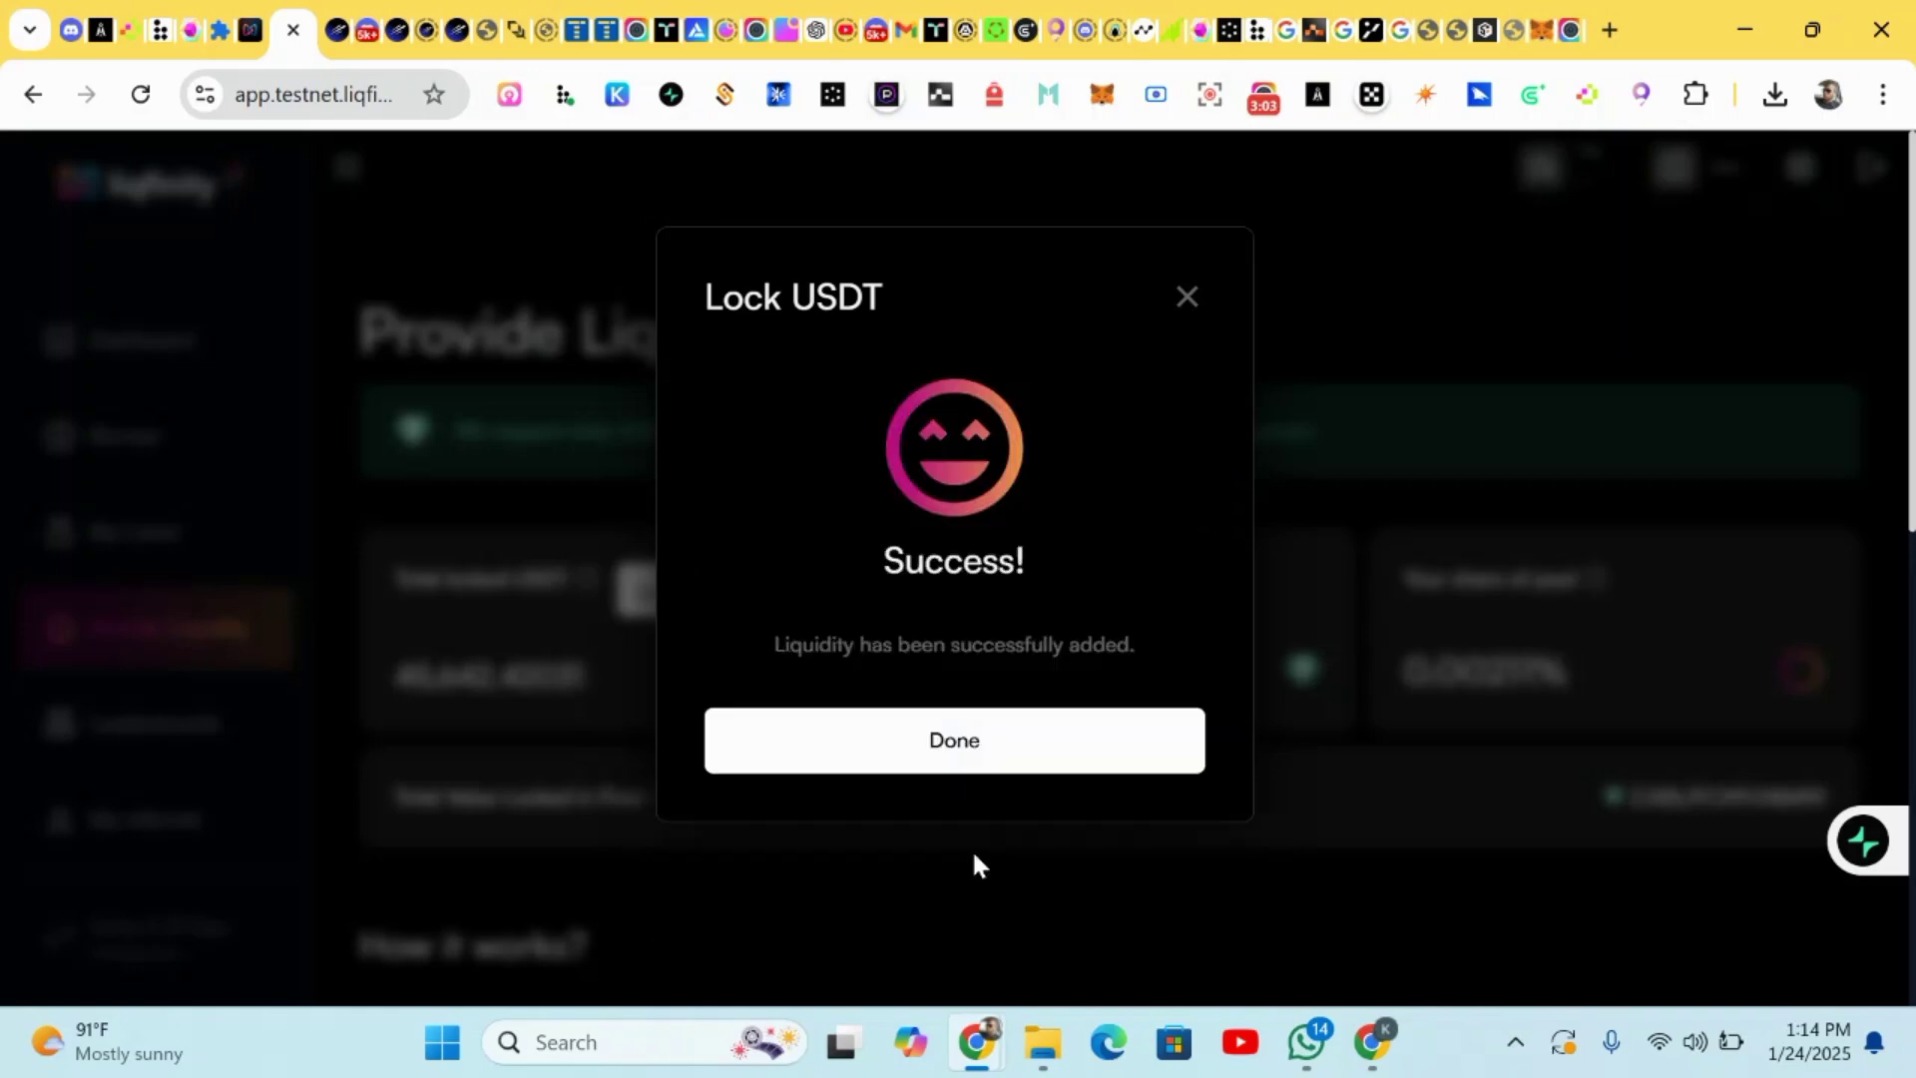
pyautogui.click(951, 770)
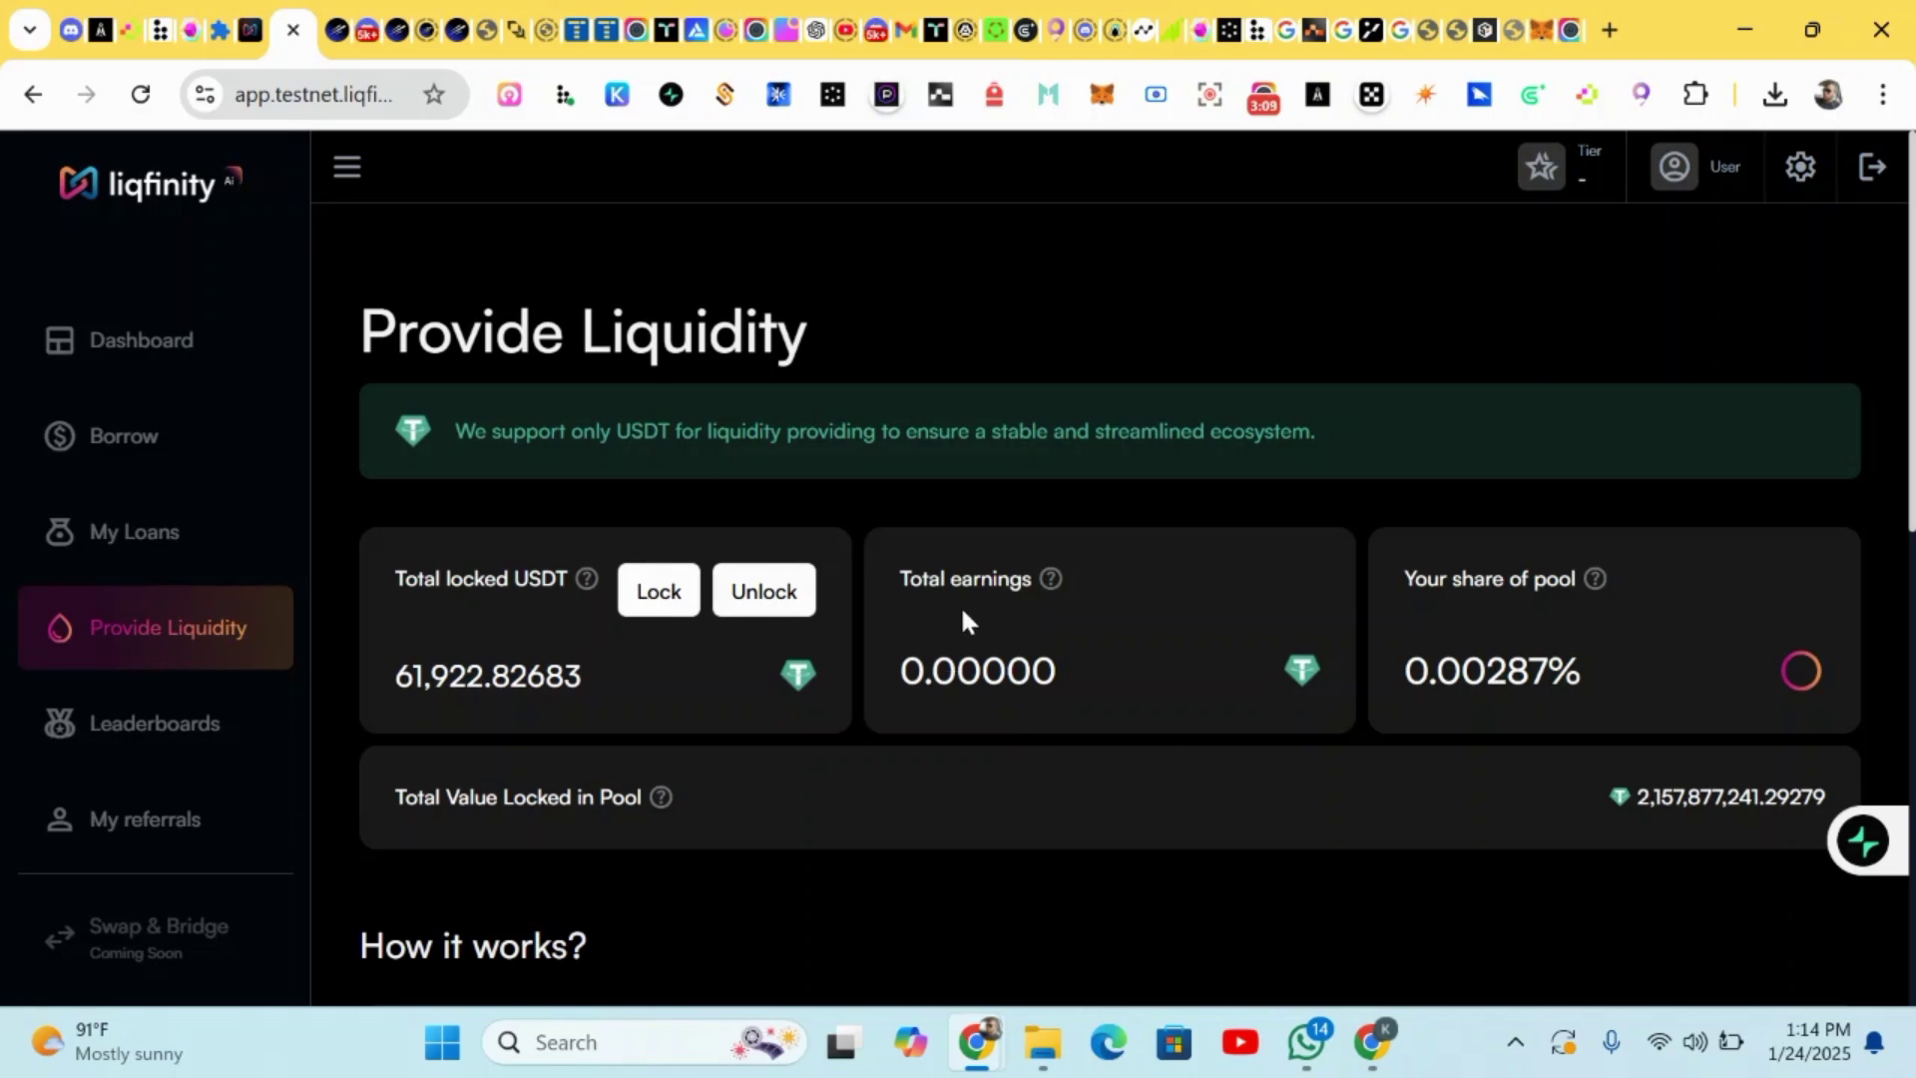
pyautogui.scroll(-2, 962, 617)
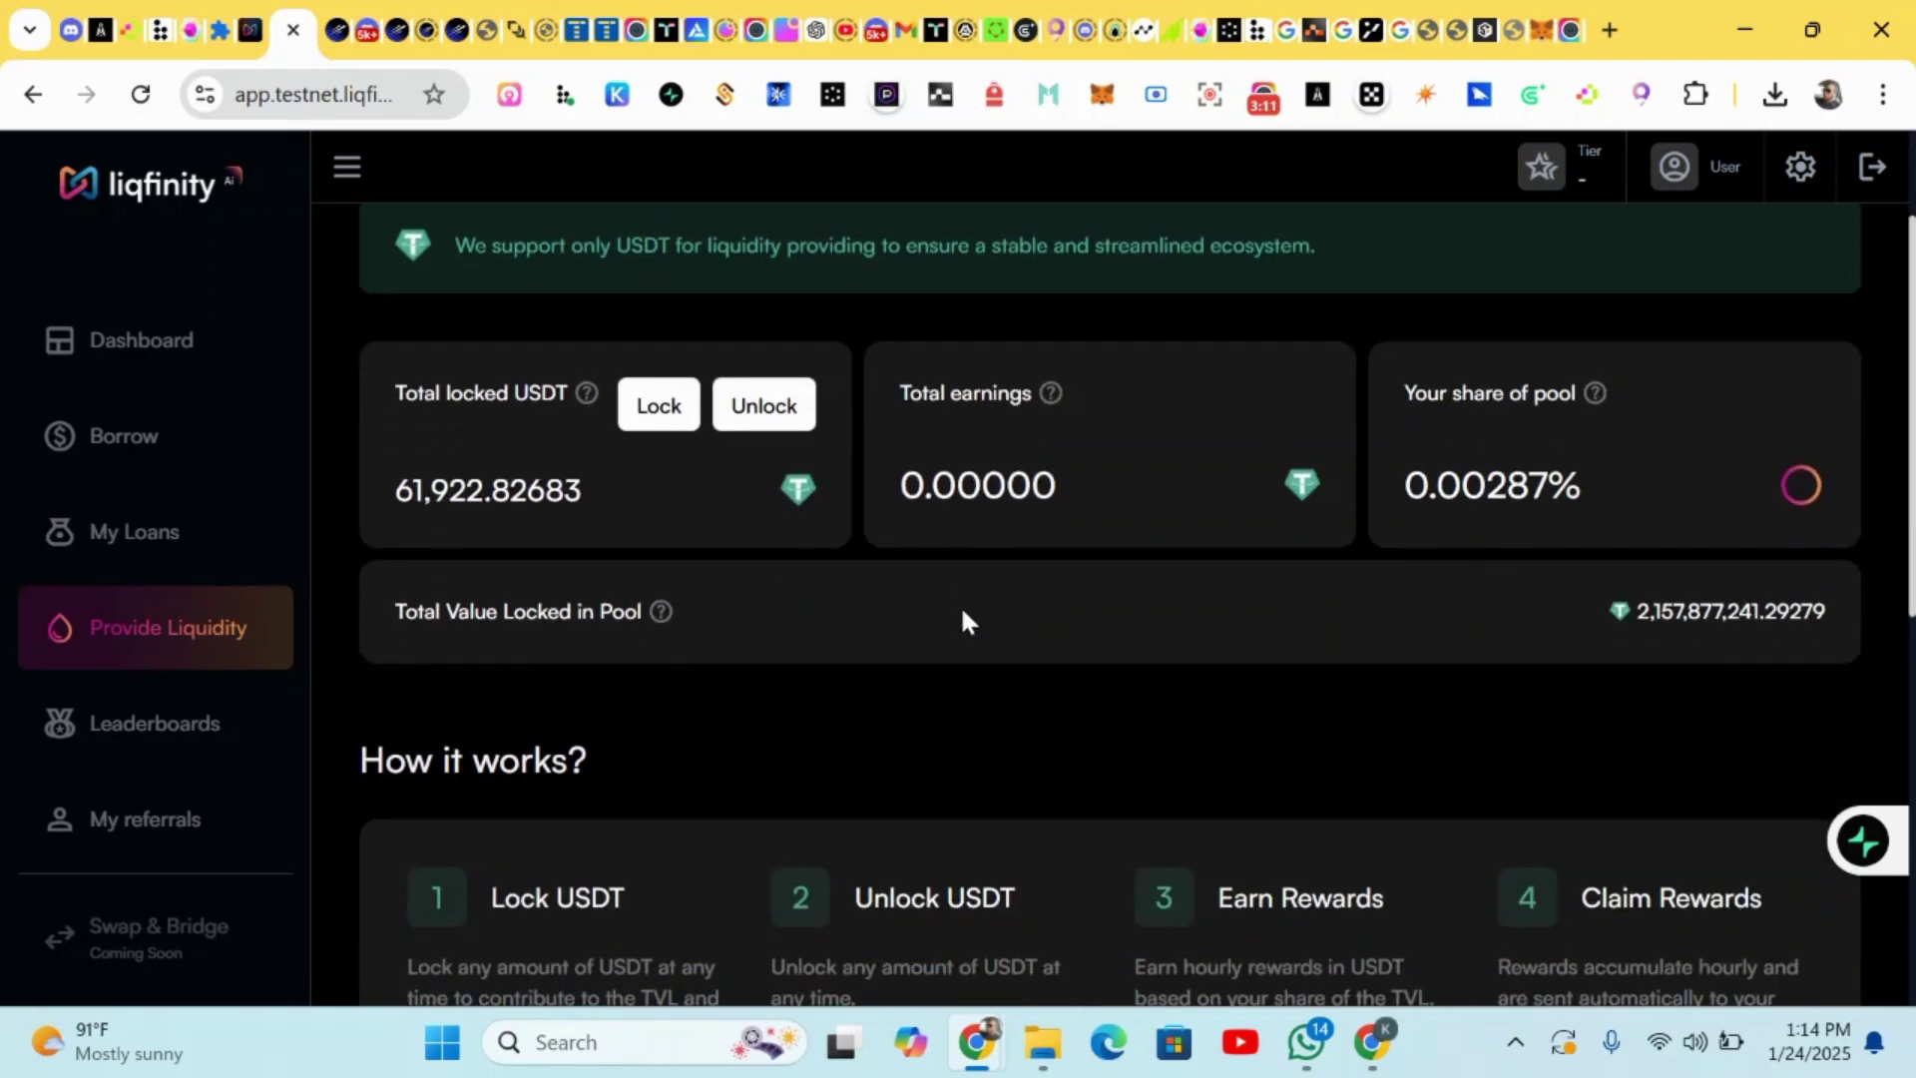
pyautogui.scroll(-7, 945, 551)
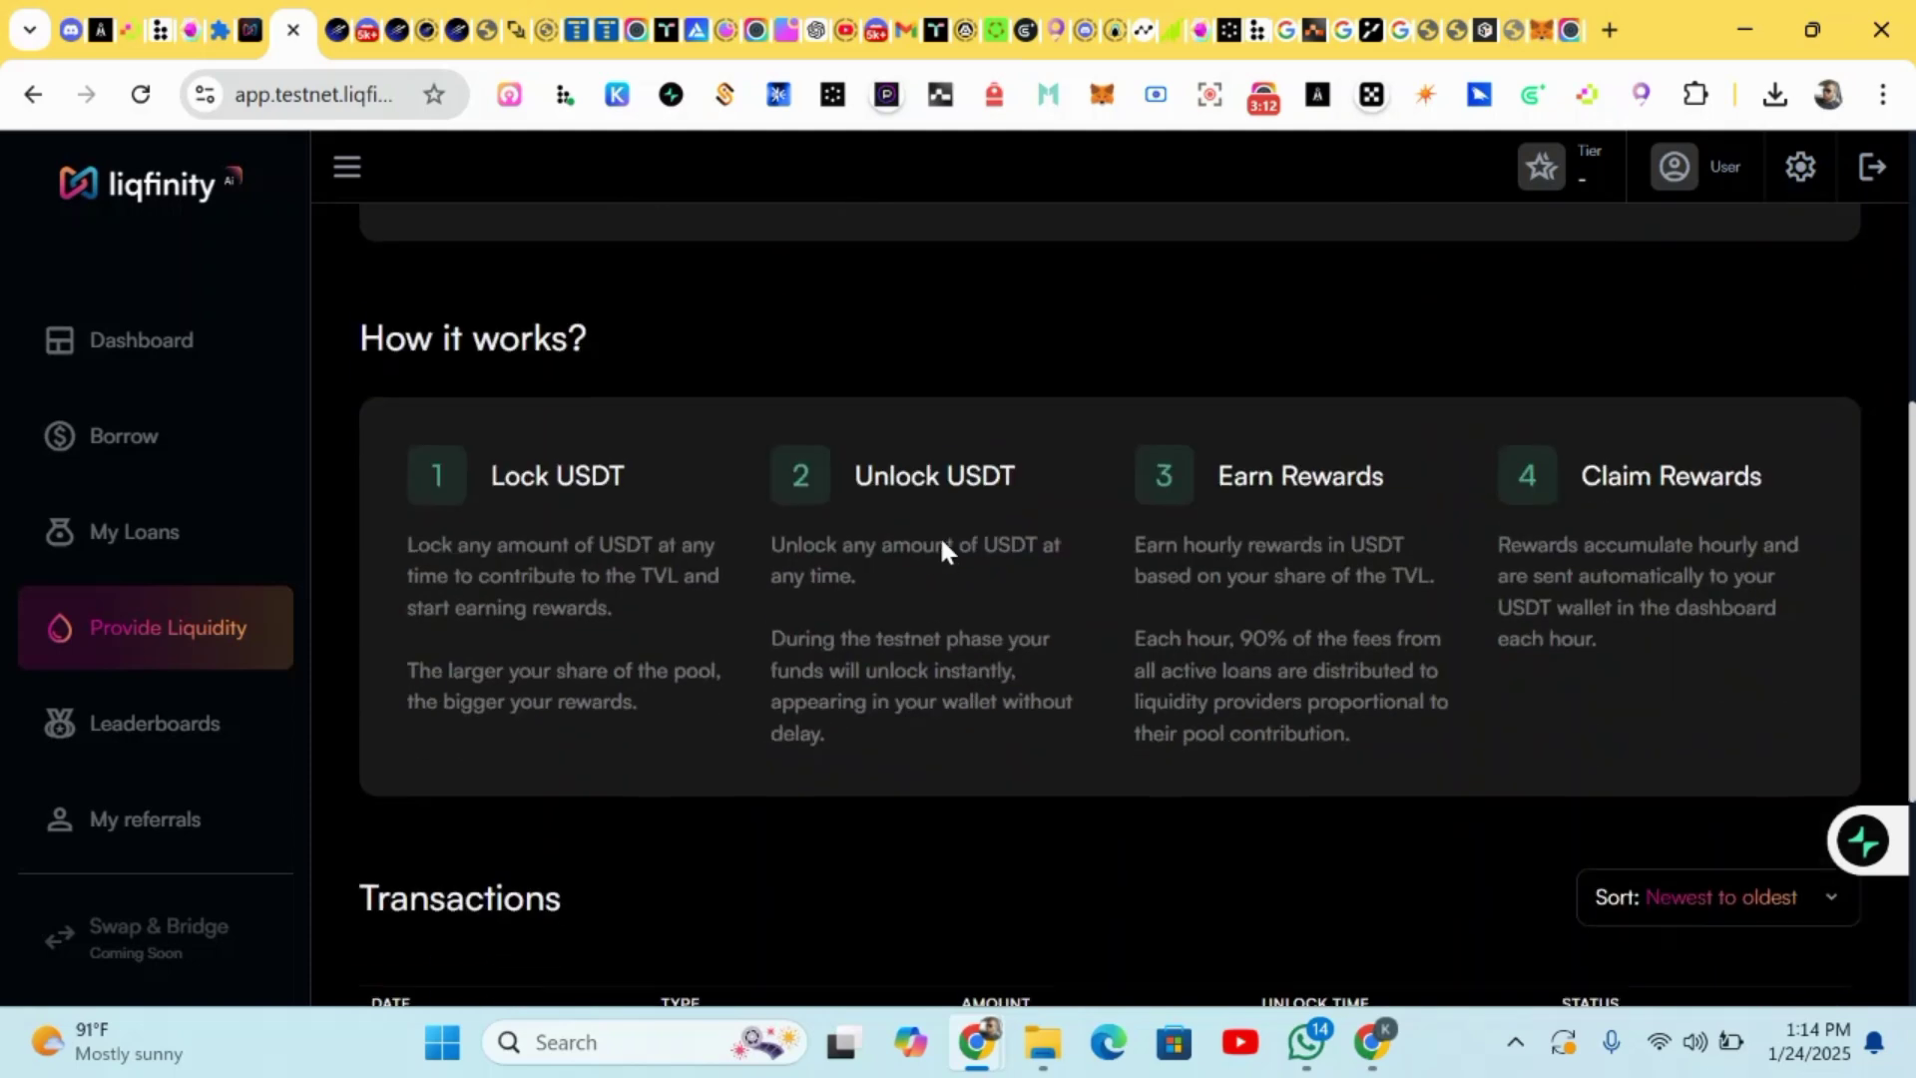
pyautogui.scroll(-1, 941, 551)
pyautogui.scroll(1, 943, 552)
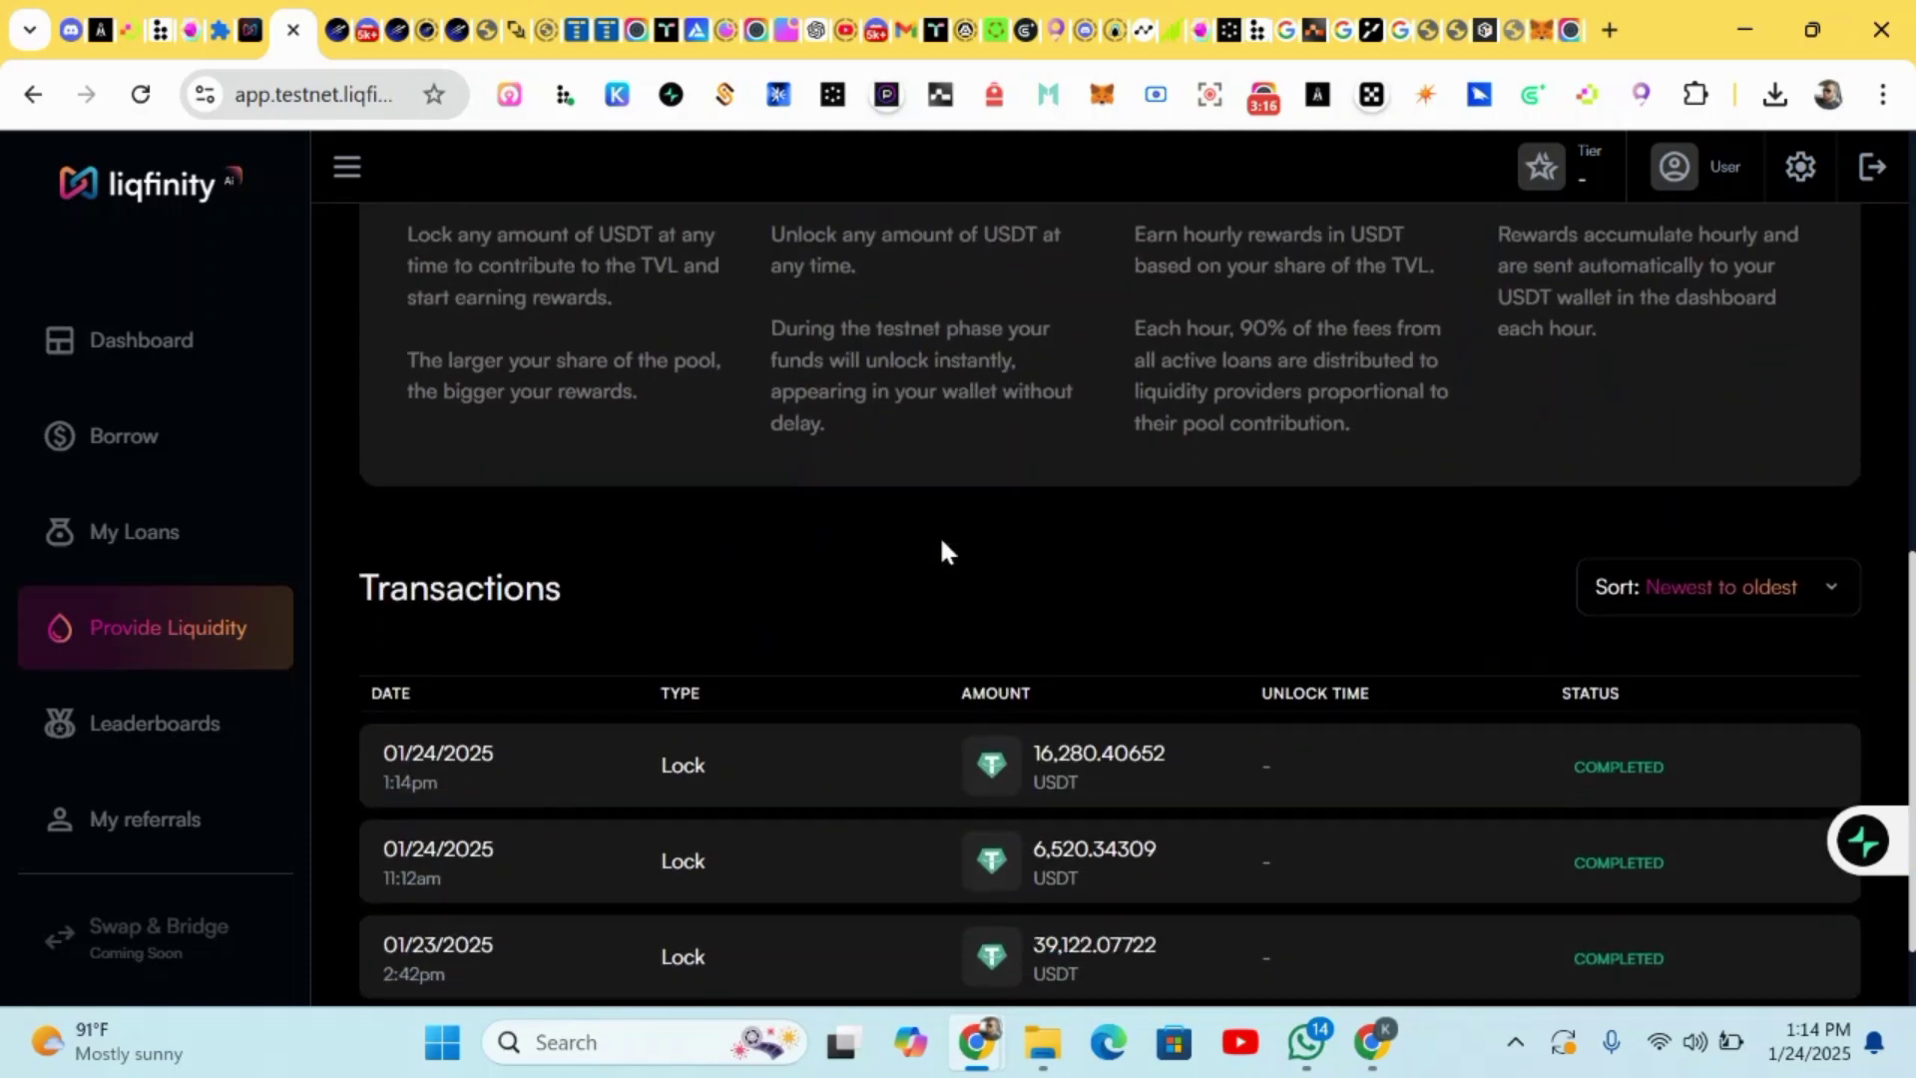
pyautogui.scroll(-1, 1020, 710)
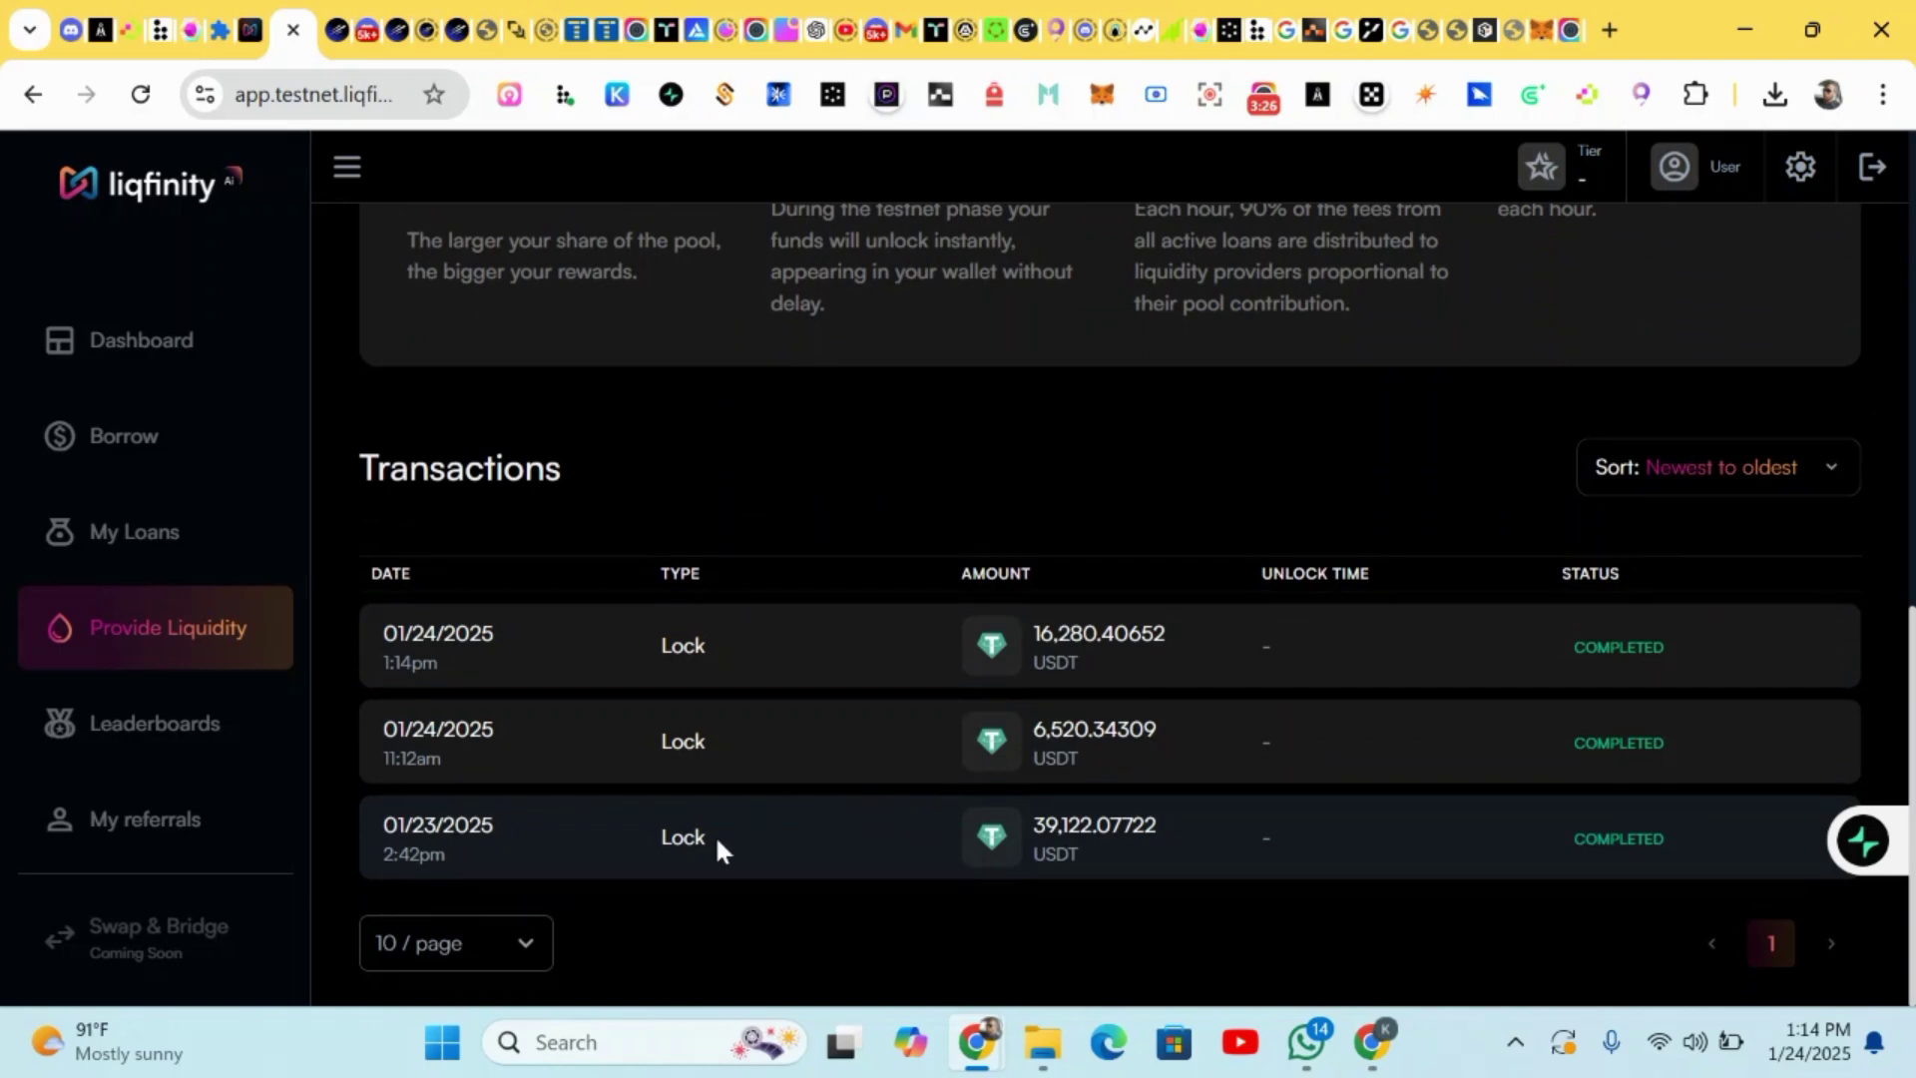
pyautogui.scroll(5, 719, 851)
pyautogui.scroll(5, 718, 850)
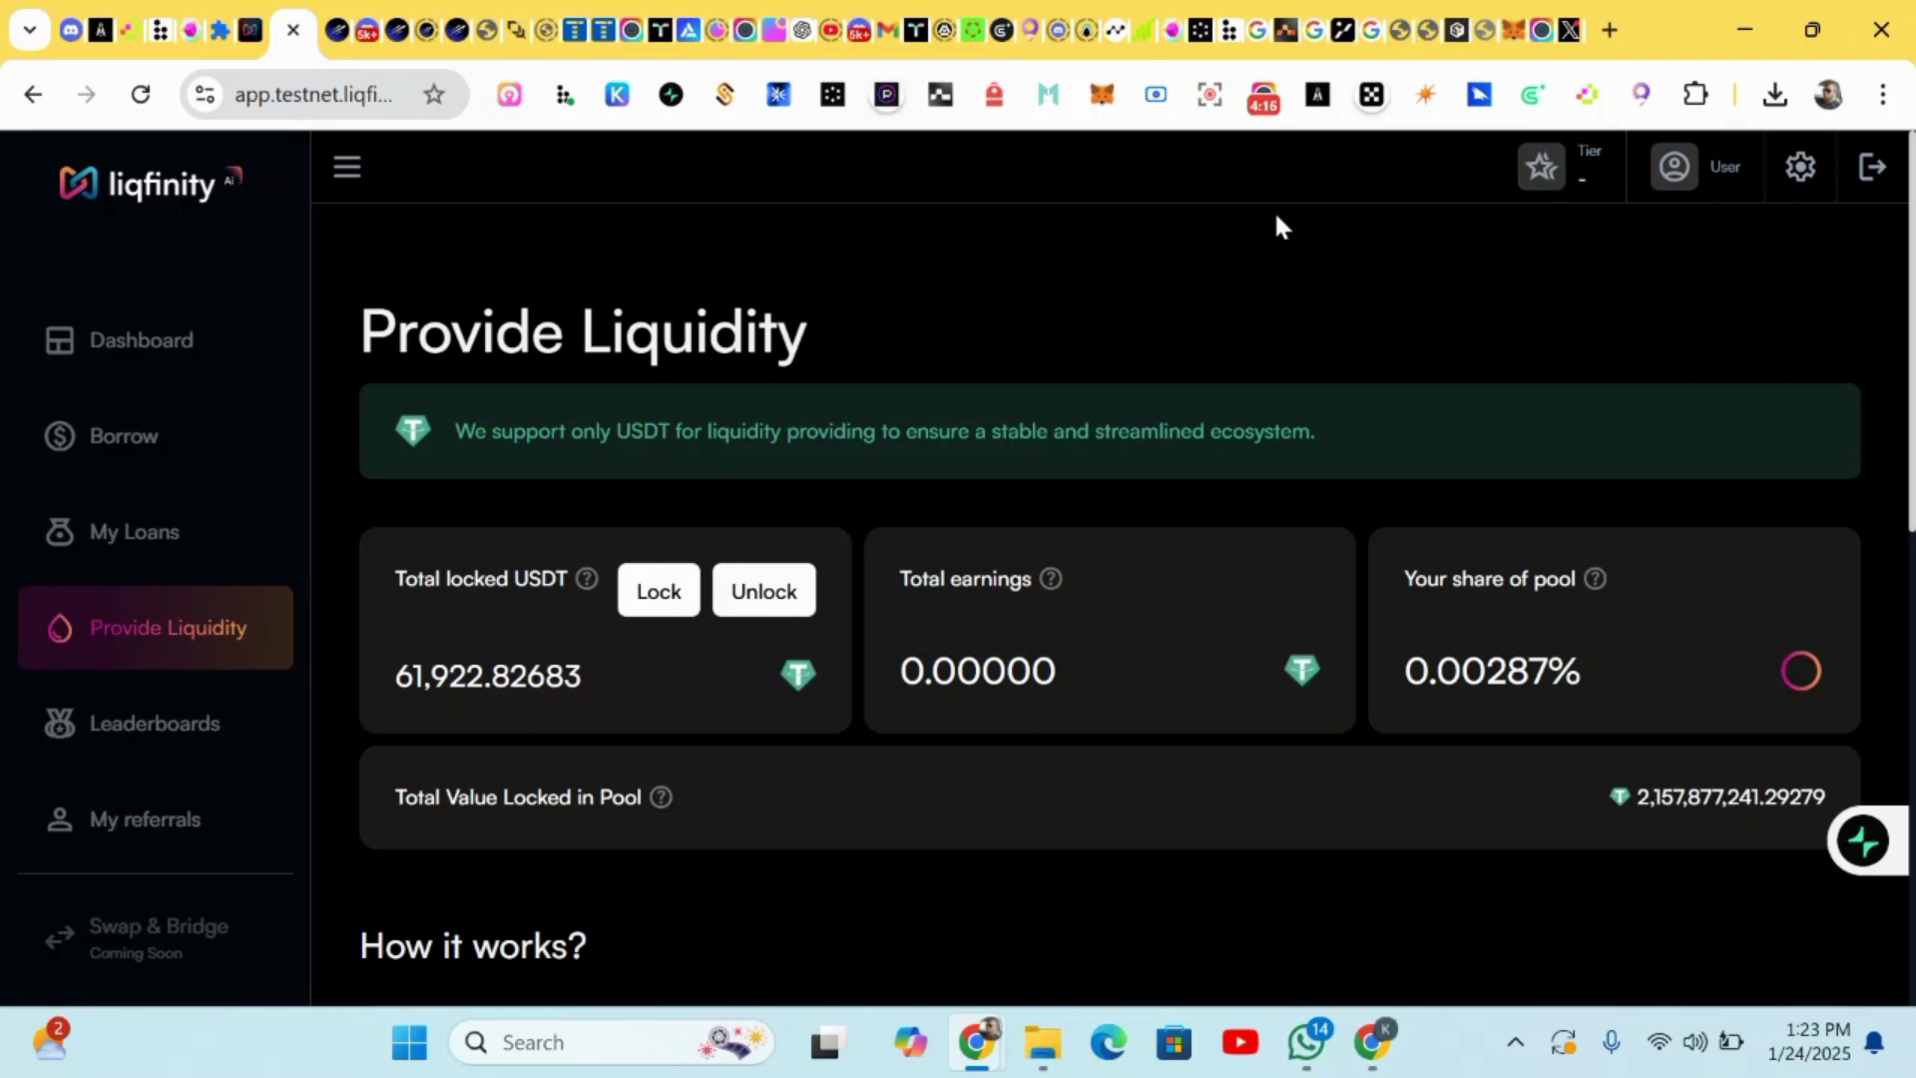
# - Return to the Borrow page and review $28,041.21 available credit and 78,993.165 USDT borrowed
pyautogui.click(190, 446)
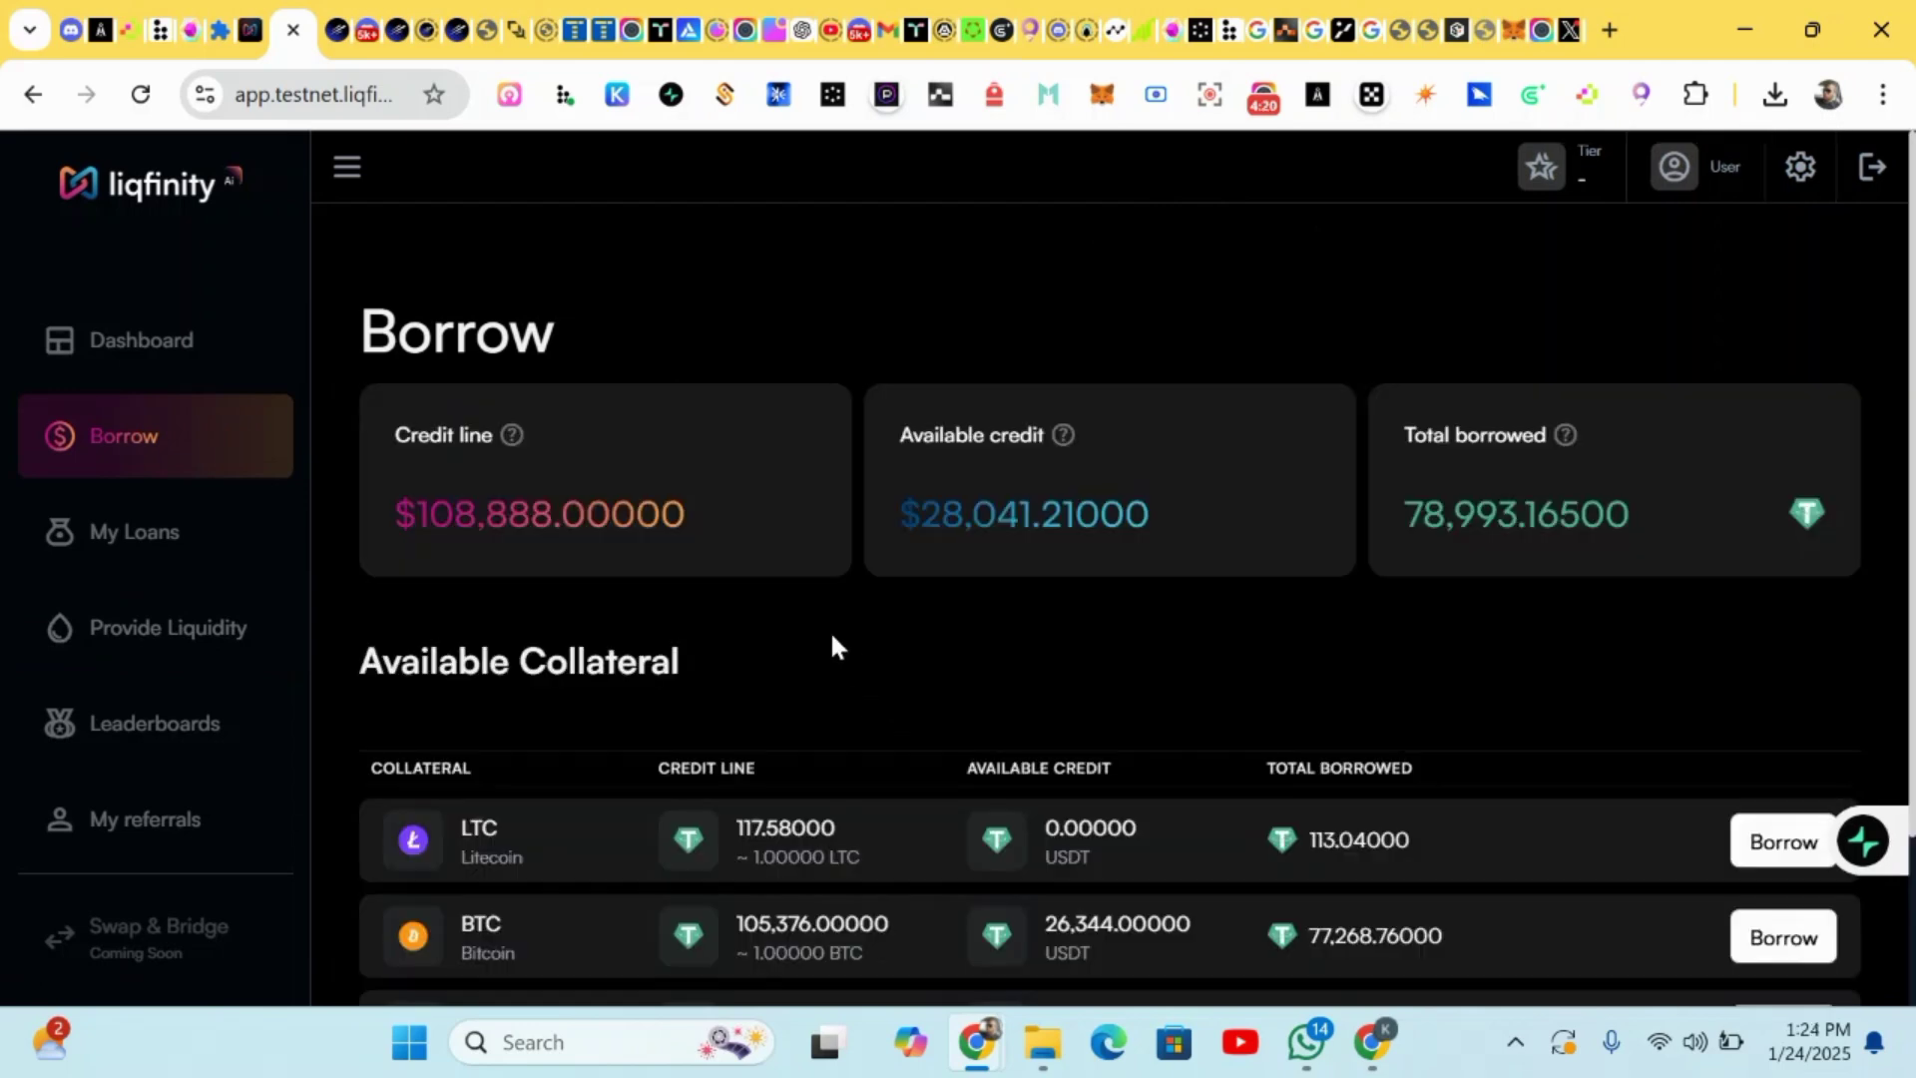
pyautogui.scroll(-2, 808, 766)
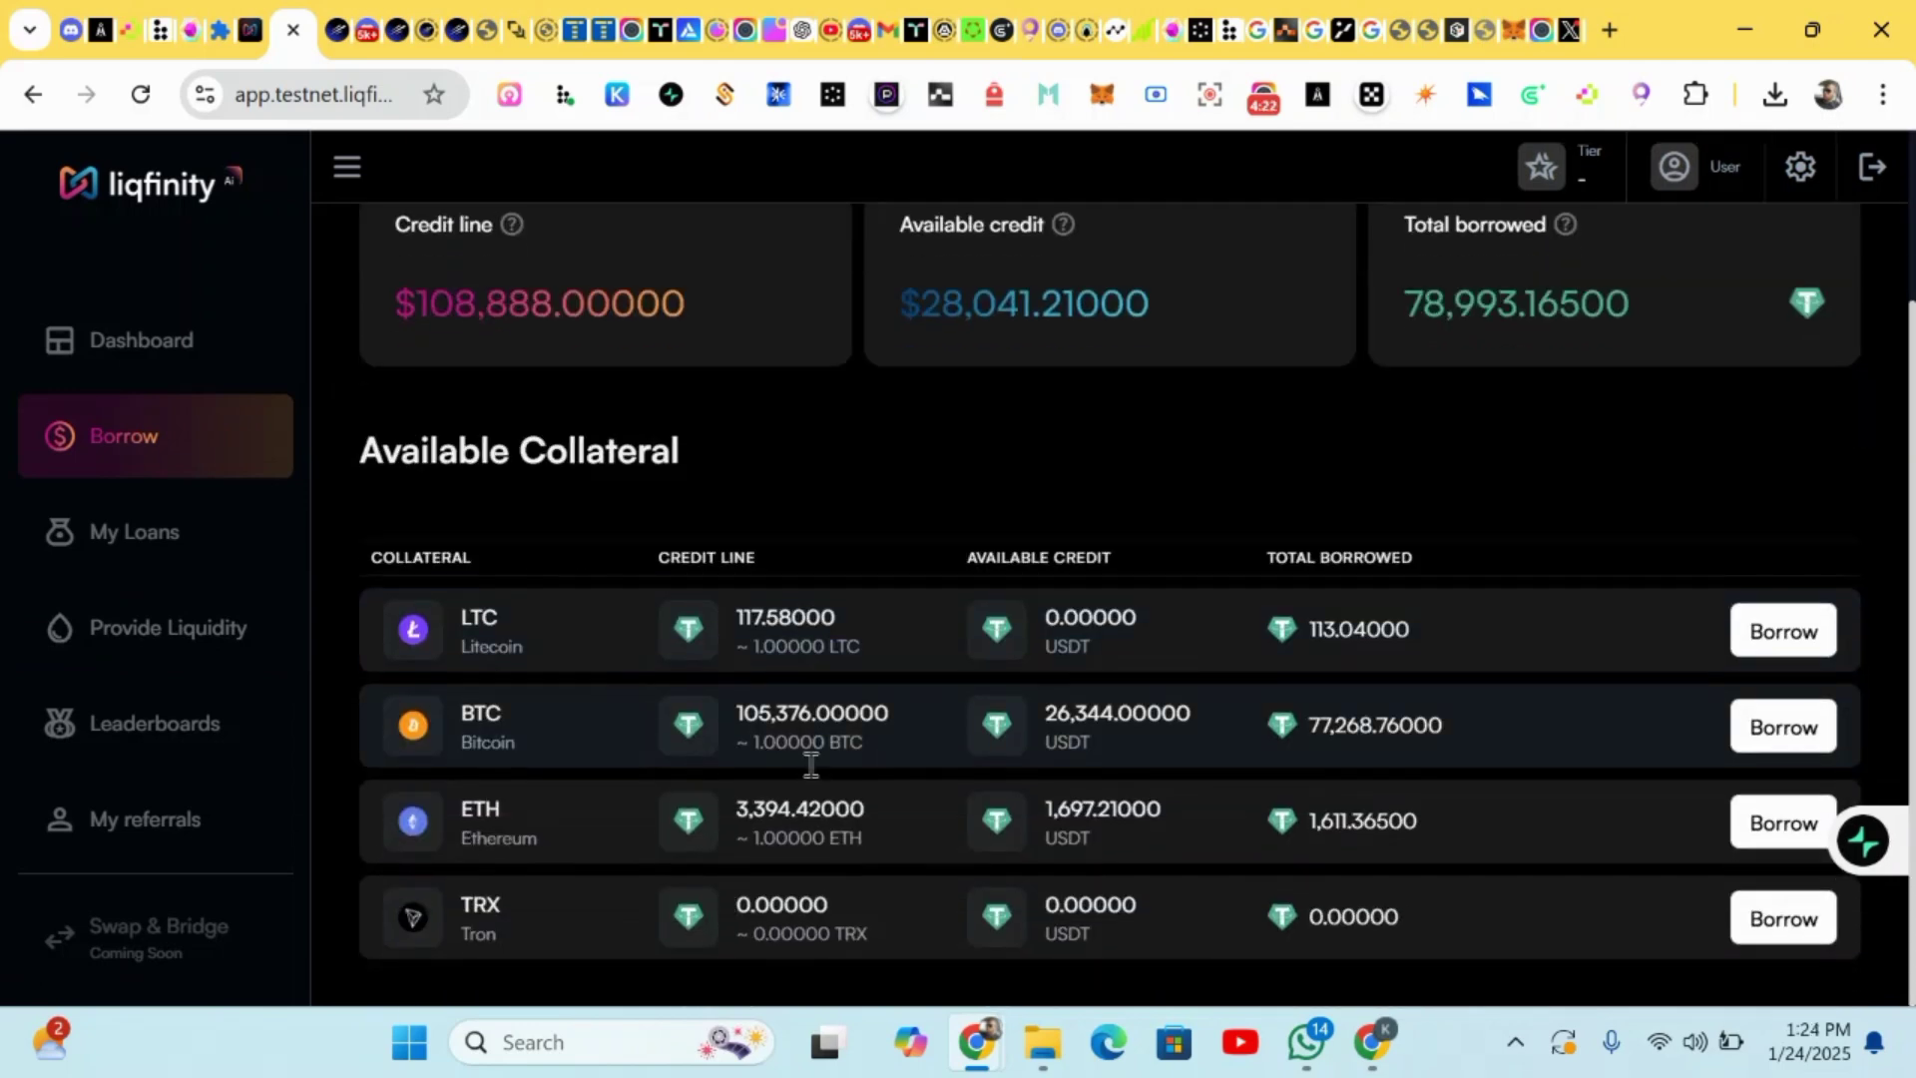
pyautogui.scroll(2, 811, 765)
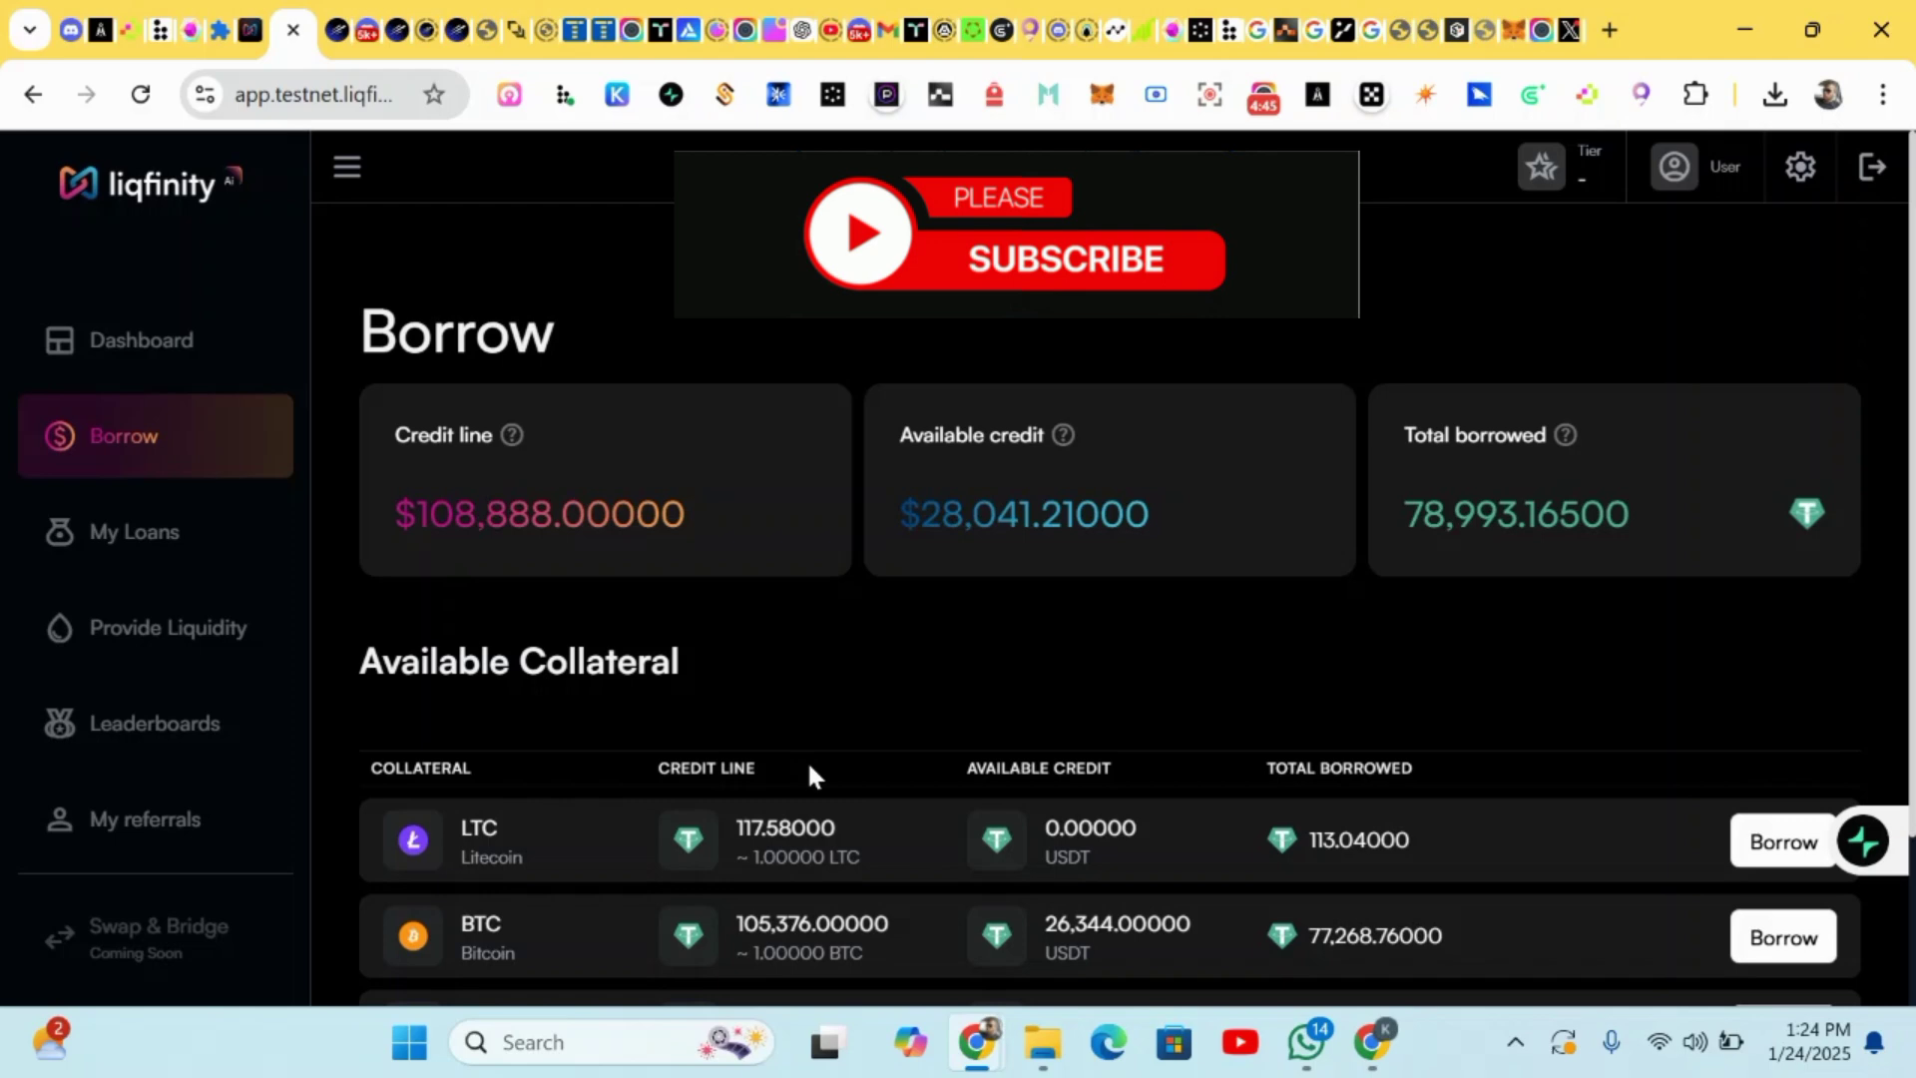
# - Scroll the Borrow page to inspect BTC collateral: 26,344 USDT available, 77,268.76 borrowed
pyautogui.scroll(-2, 808, 773)
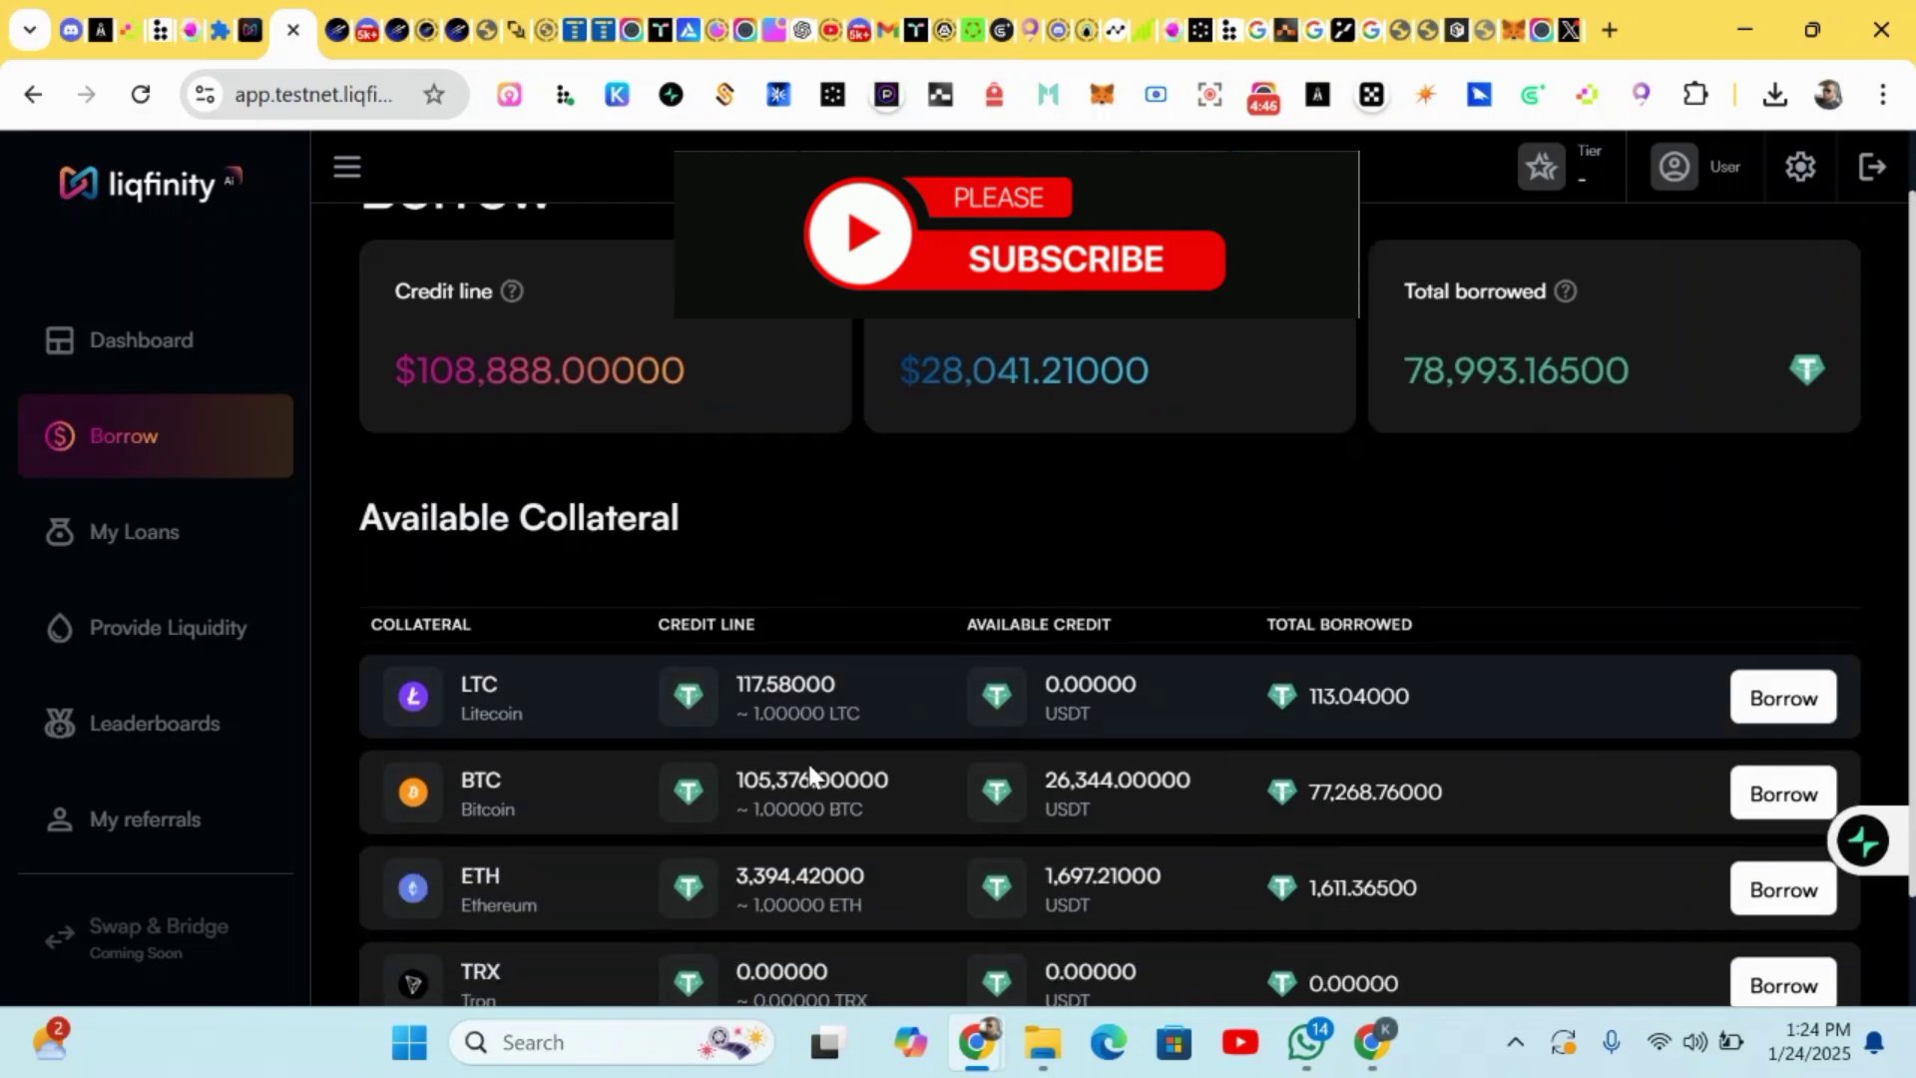
pyautogui.scroll(2, 808, 773)
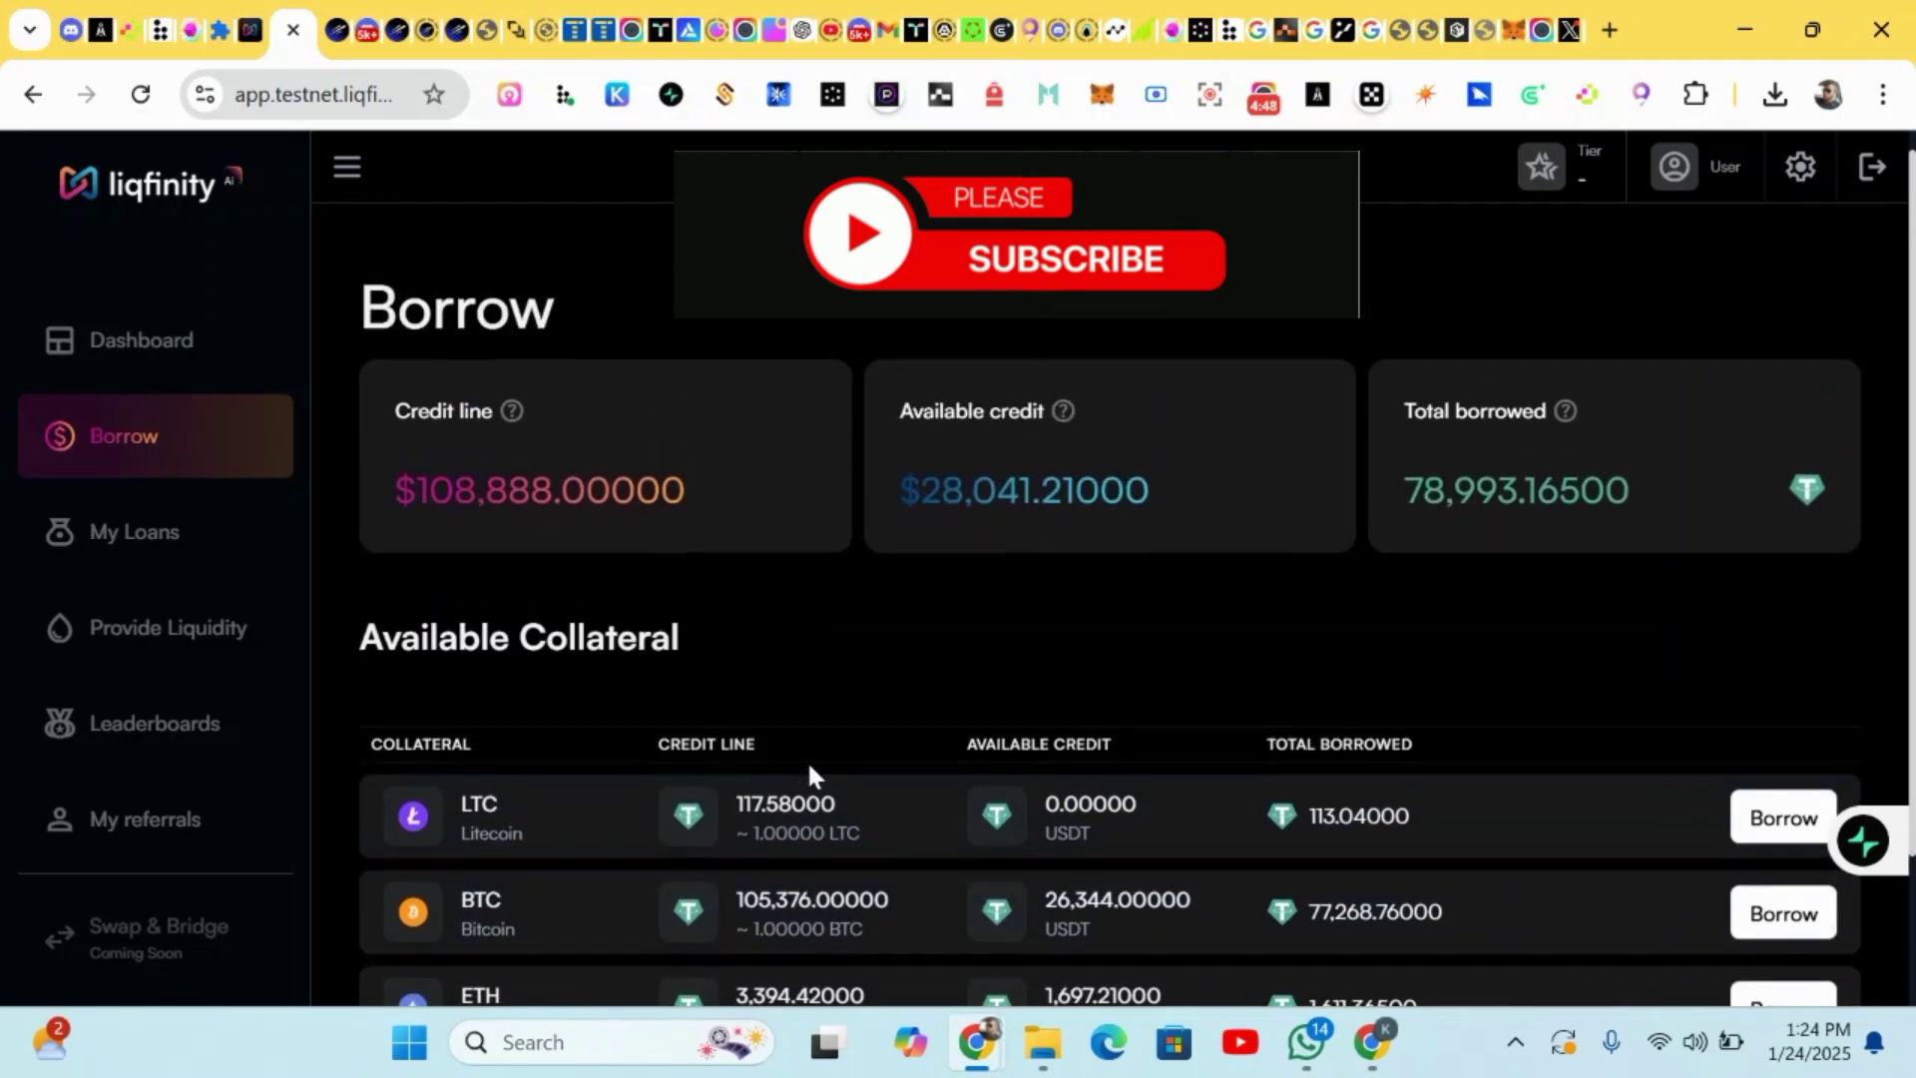
pyautogui.scroll(-1, 808, 774)
pyautogui.scroll(1, 808, 773)
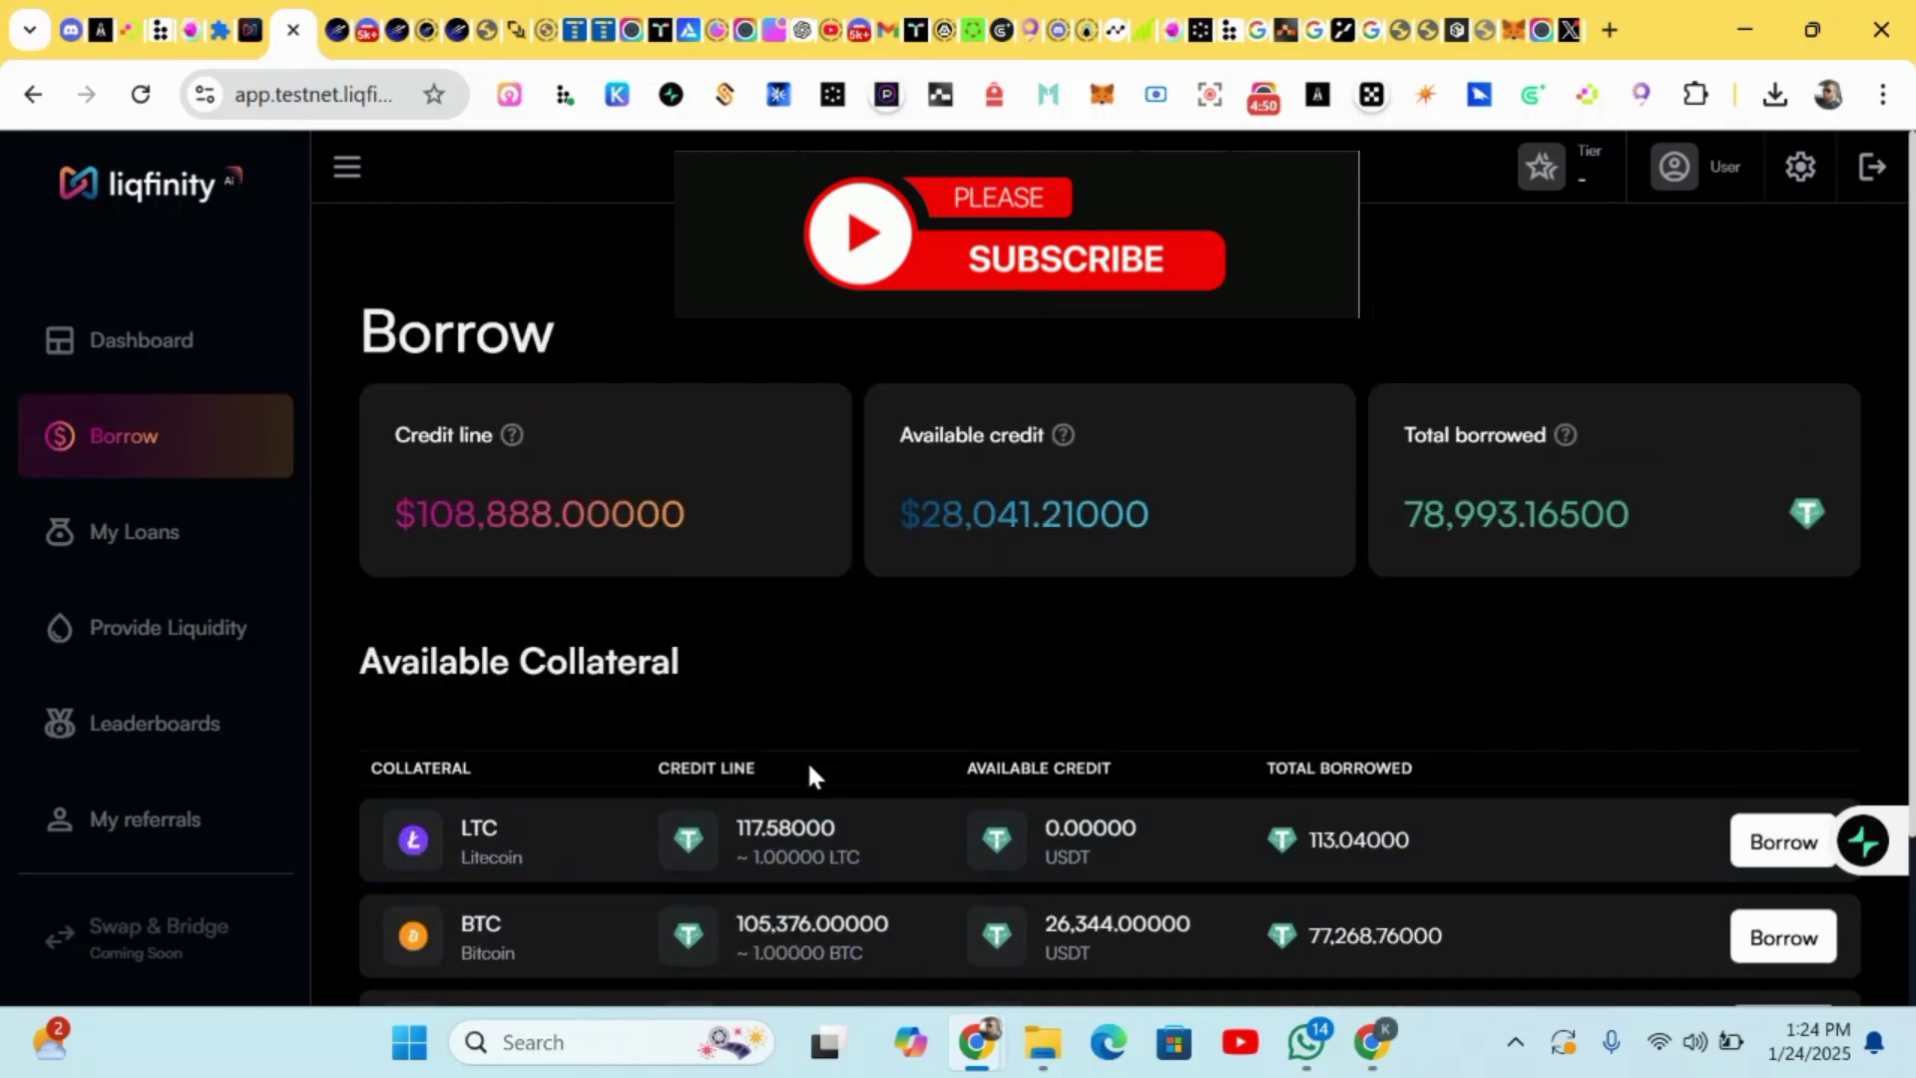